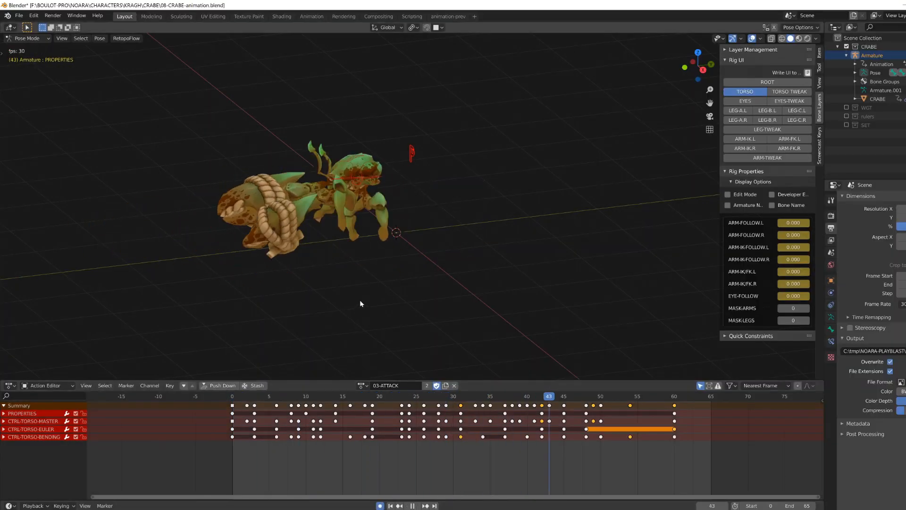
Select the PROPERTIES control bone and set MASK-ARMS and MASK-LEGS to 1 to hide the crab's arms and legs
middle_drag(359, 299, 437, 305)
scroll(472, 316, up, 2)
middle_drag(501, 338, 487, 337)
key(KP_3)
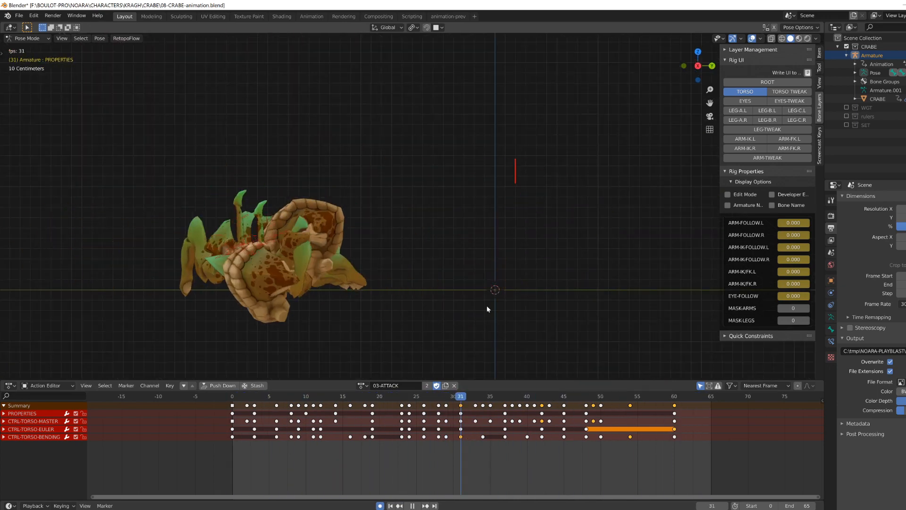
click(514, 176)
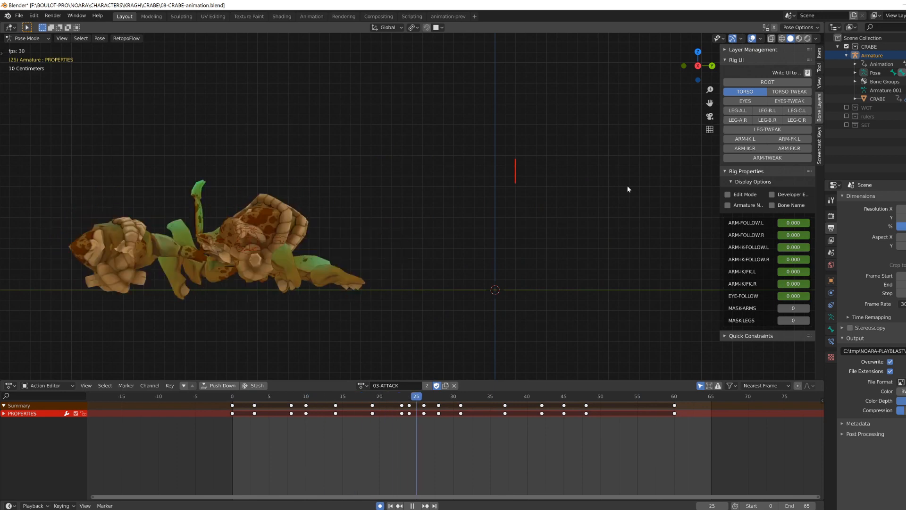
click(785, 307)
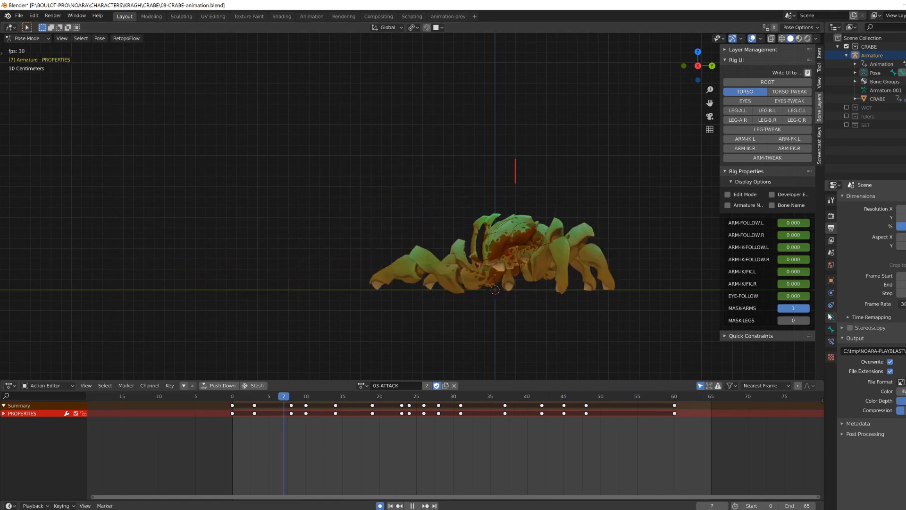
click(793, 319)
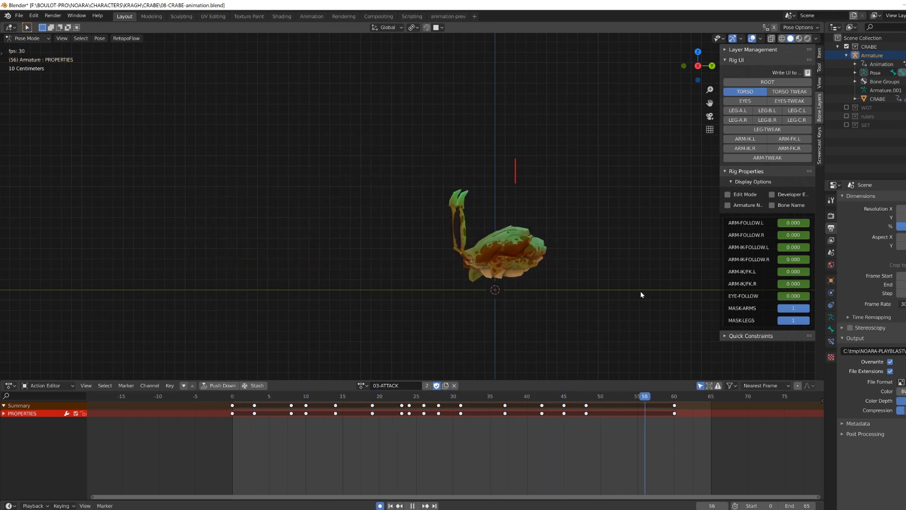
Play and scrub the 03-ATTACK animation from the side and top views to examine the body's motion without limbs
key(Escape)
click(236, 397)
key(space)
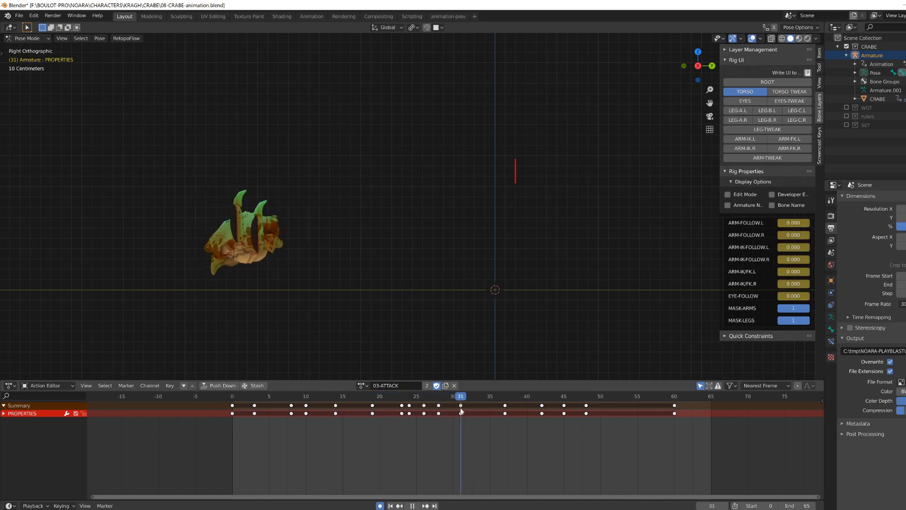
drag(540, 405, 205, 415)
key(KP_7)
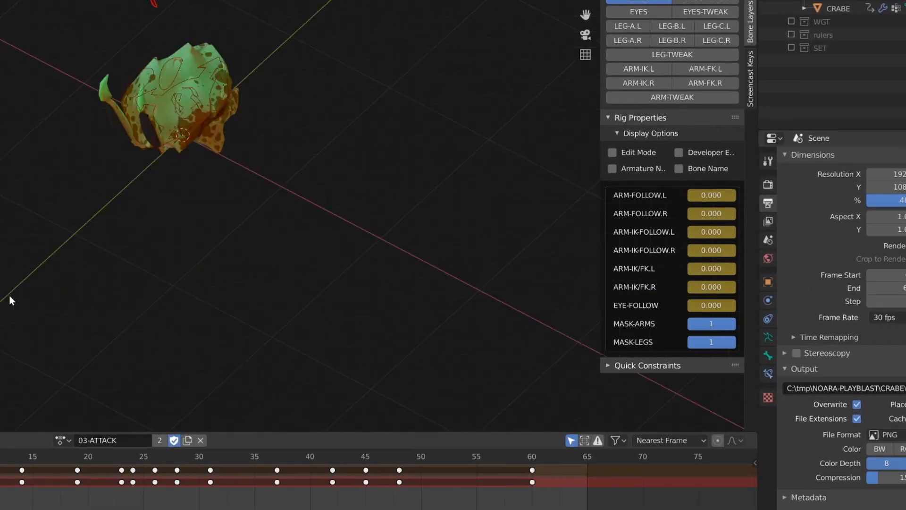
drag(0, 459, 43, 458)
scroll(91, 338, down, 1)
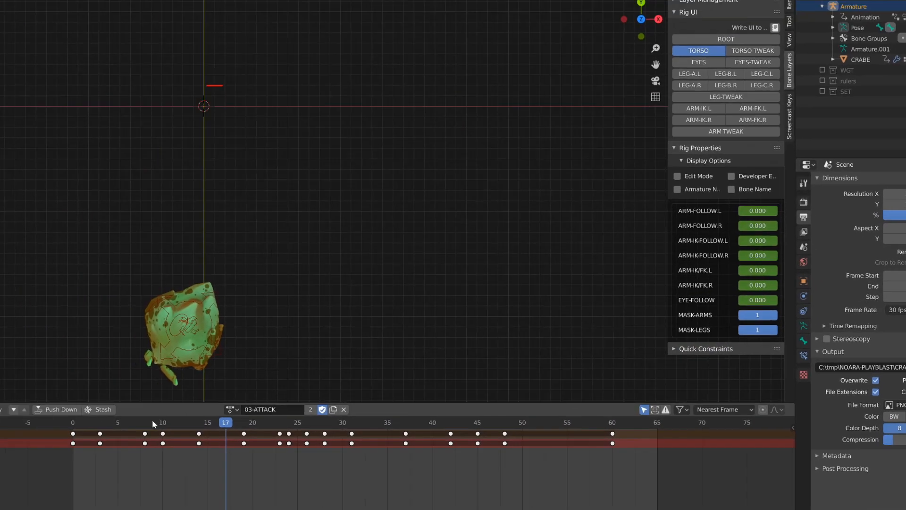
drag(302, 400, 413, 401)
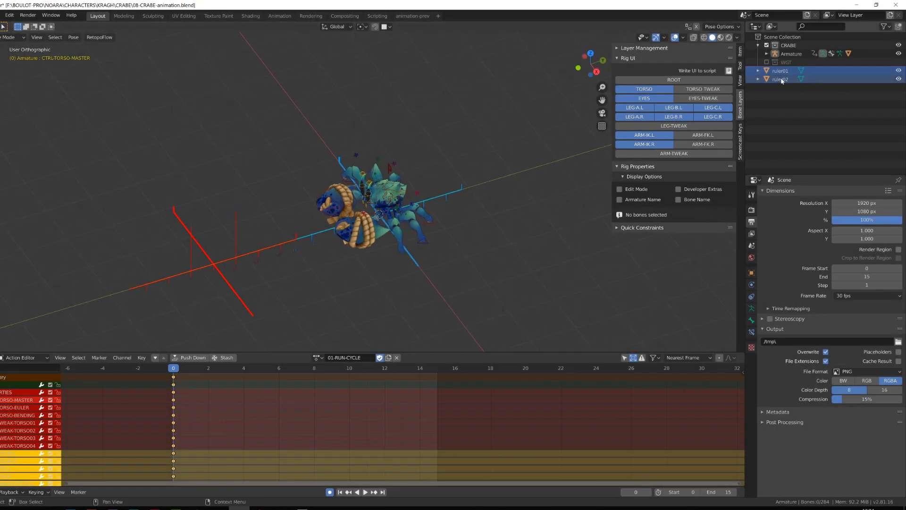
Create a collection named rulers and move ruler01 and ruler02 into it
right_click(793, 108)
click(792, 107)
click(795, 71)
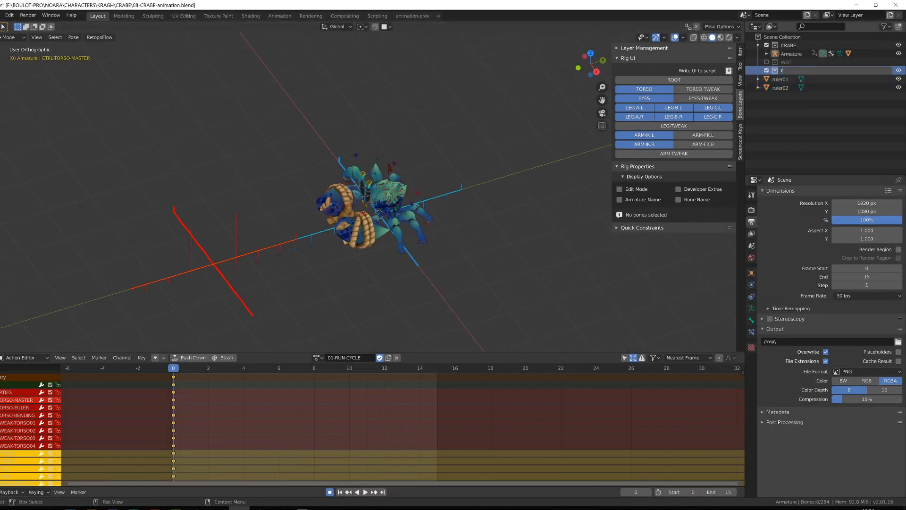
click(782, 80)
drag(790, 72, 790, 71)
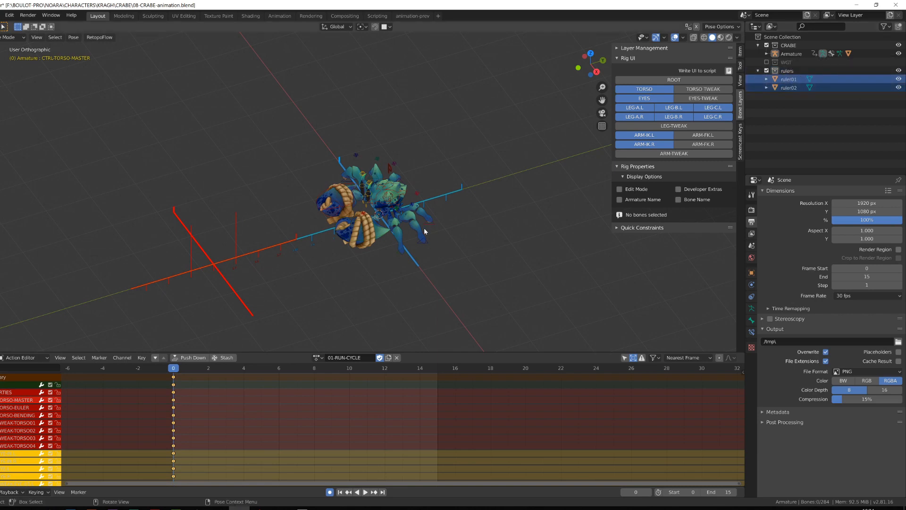
Show the selectability and render toggles in the outliner and disable rendering for ruler01 and ruler02
scroll(422, 227, up, 3)
click(885, 27)
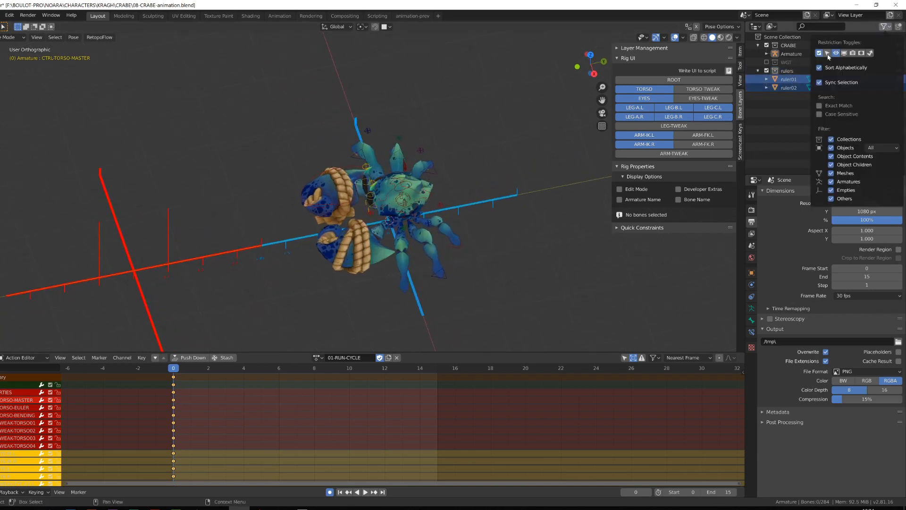
click(852, 54)
mouse_move(881, 79)
mouse_down()
mouse_move(881, 88)
mouse_move(898, 79)
mouse_up()
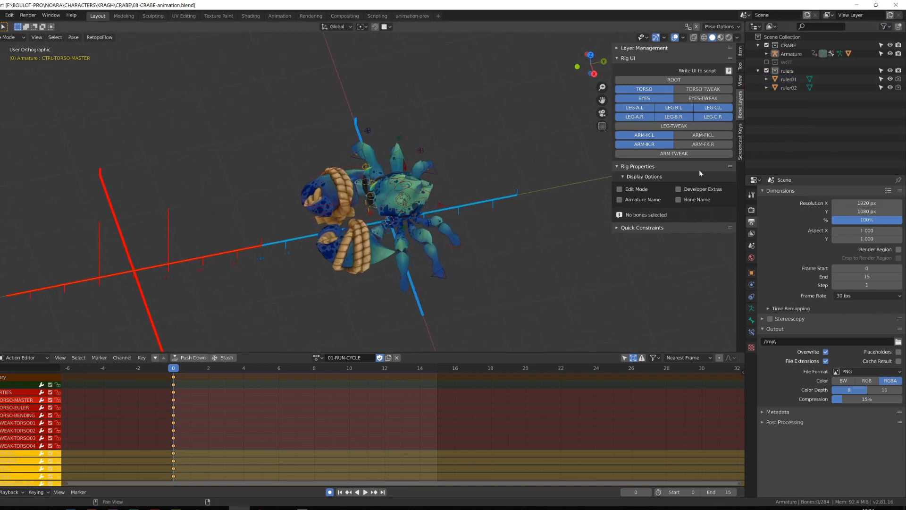
Disable rendering for the whole rulers collection
click(413, 16)
click(98, 16)
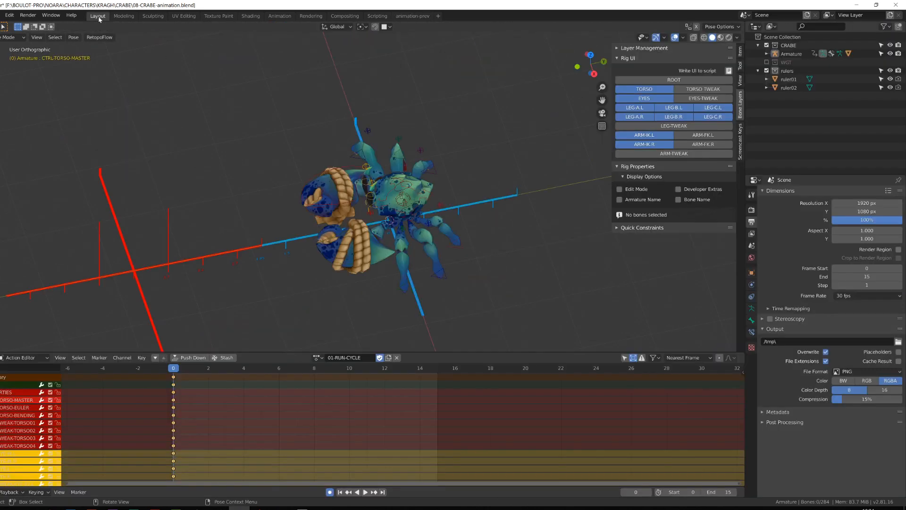
scroll(344, 201, down, 2)
middle_drag(344, 200, 304, 207)
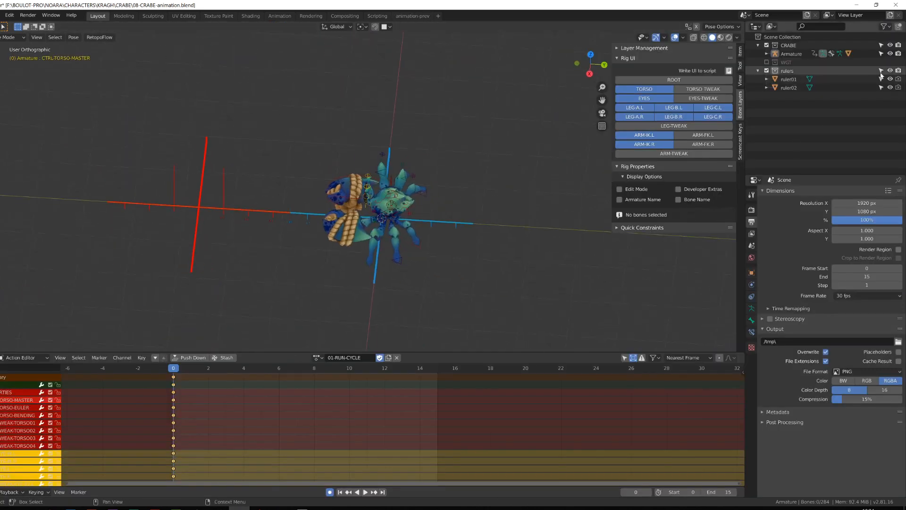
click(899, 71)
Rotate the crab's torso about Z and move the front right leg's IK control about 0.83 m in X and -0.446 m in Y
middle_drag(424, 254, 453, 255)
scroll(471, 250, up, 4)
scroll(477, 265, down, 1)
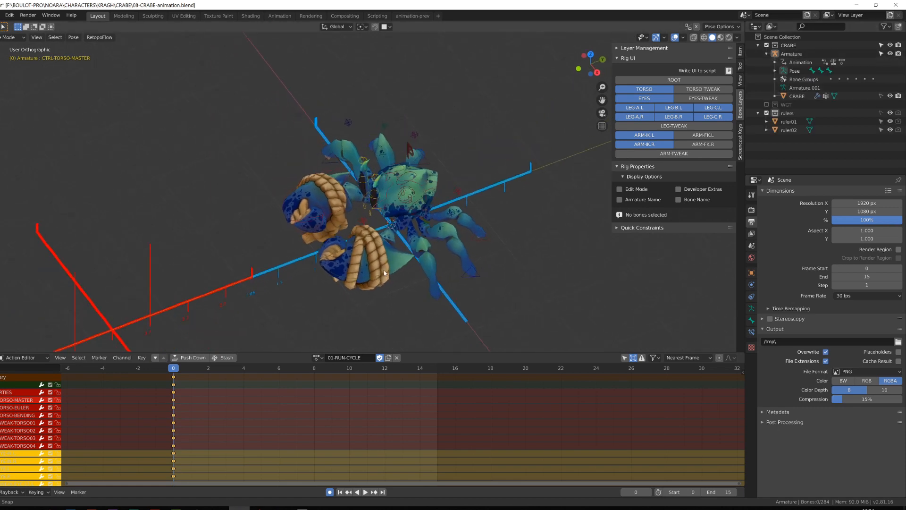
click(399, 236)
key(r)
middle_drag(411, 232, 426, 252)
key(r)
key(z)
click(437, 212)
middle_drag(436, 212, 435, 205)
key(KP_7)
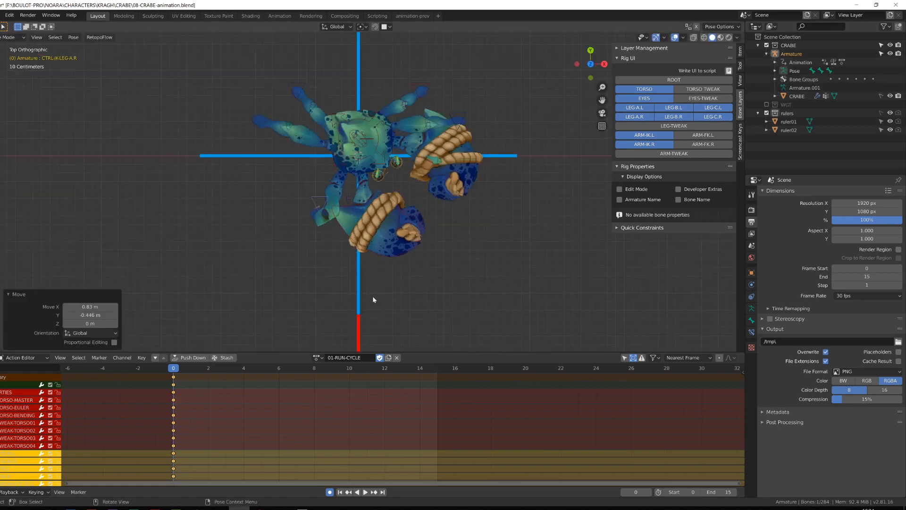
Move the front left leg's IK control, CTRL-IK-LEG-A.L, about -0.494 m in X and 0.689 m in Y
click(294, 89)
click(392, 81)
key(g)
click(424, 118)
middle_drag(425, 118, 443, 128)
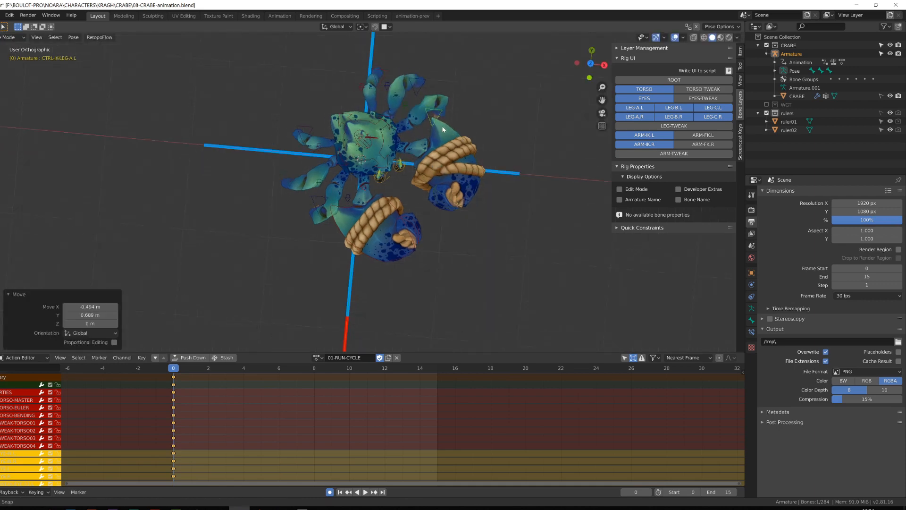
Refine the front left leg control's placement from the top and side views
key(KP_7)
key(g)
click(443, 132)
key(KP_3)
key(g)
click(504, 285)
Rotate and shift the crab's torso for the run cycle's starting pose
click(417, 215)
key(r)
middle_drag(491, 264, 403, 269)
click(434, 212)
scroll(440, 220, up, 4)
key(g)
click(432, 235)
Move the eye controls to pose the eye stalks at frame 0
scroll(403, 264, up, 5)
click(418, 142)
key(g)
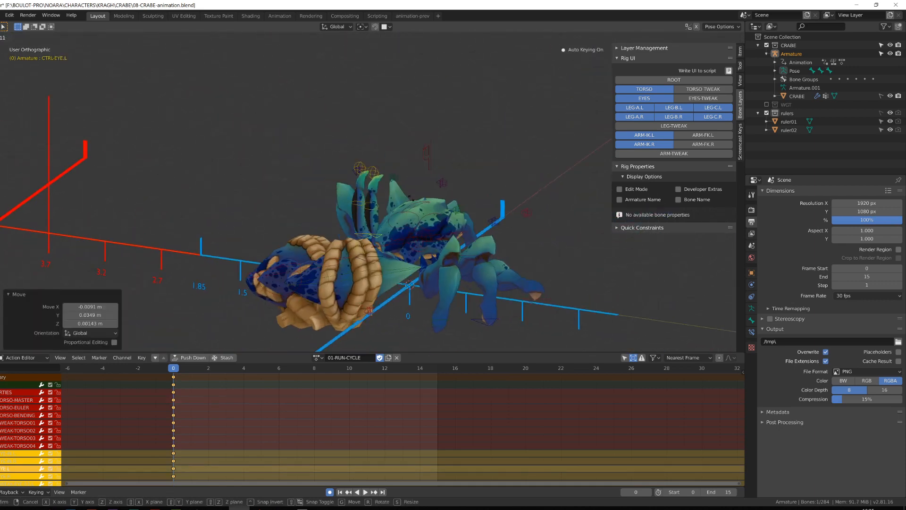
click(415, 156)
middle_drag(416, 160, 387, 142)
click(357, 166)
key(g)
click(334, 223)
Rotate CTRL-HAND-IK.R about 26.1° around Z and reposition the claw controls in front of the body
middle_drag(339, 221, 378, 283)
key(r)
click(424, 236)
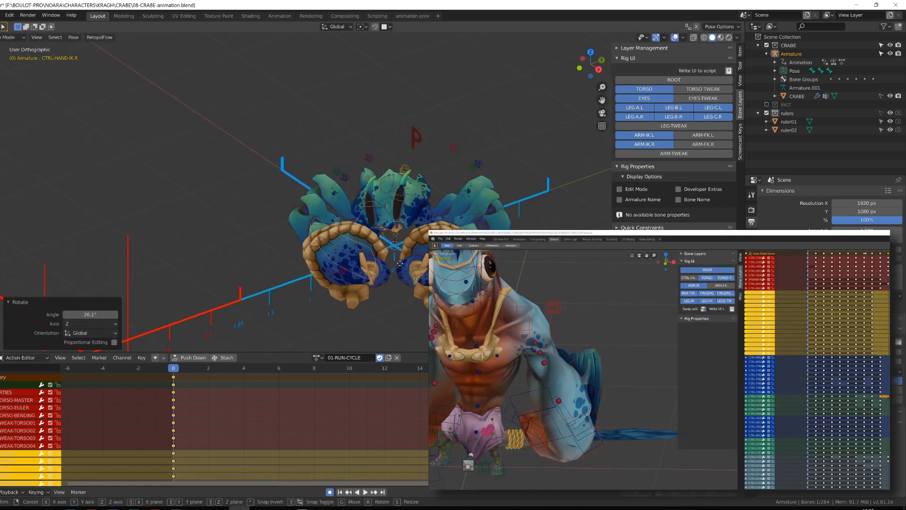
key(g)
middle_drag(425, 226, 491, 245)
key(r)
click(472, 163)
middle_drag(424, 265, 453, 213)
key(g)
click(401, 226)
Exclude the rulers collection from the scene view
scroll(378, 227, down, 3)
mouse_move(401, 226)
middle_down()
mouse_move(378, 283)
mouse_move(406, 222)
middle_up()
click(766, 113)
Rotate the left thumb control about 7.02° and check the claw pose with the viewport overlays hidden
click(324, 261)
key(r)
middle_drag(324, 262, 439, 229)
click(358, 246)
key(alt+shift+z)
scroll(439, 228, up, 2)
mouse_move(438, 264)
middle_down()
mouse_move(438, 228)
mouse_move(423, 256)
middle_up()
key(alt+shift+z)
scroll(378, 257, down, 3)
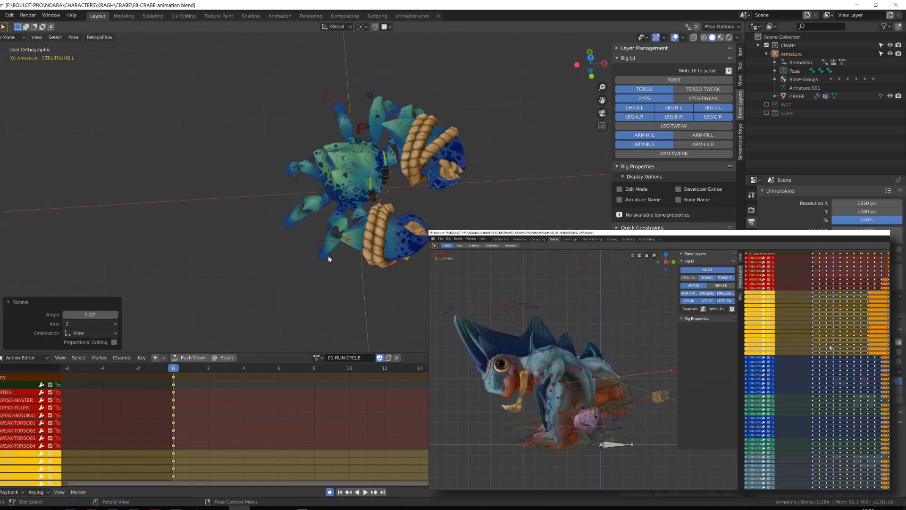
Display the bones' transform values and reposition the leg controls around the body from the front and perspective views
key(g)
click(349, 255)
key(KP_1)
click(740, 53)
middle_drag(331, 227, 425, 321)
click(417, 293)
key(g)
click(386, 314)
right_click(721, 113)
click(720, 135)
middle_drag(448, 267, 371, 311)
click(396, 300)
key(g)
click(383, 299)
Move the middle and front left leg controls in the top view and rotate the front one about Z
key(KP_7)
key(g)
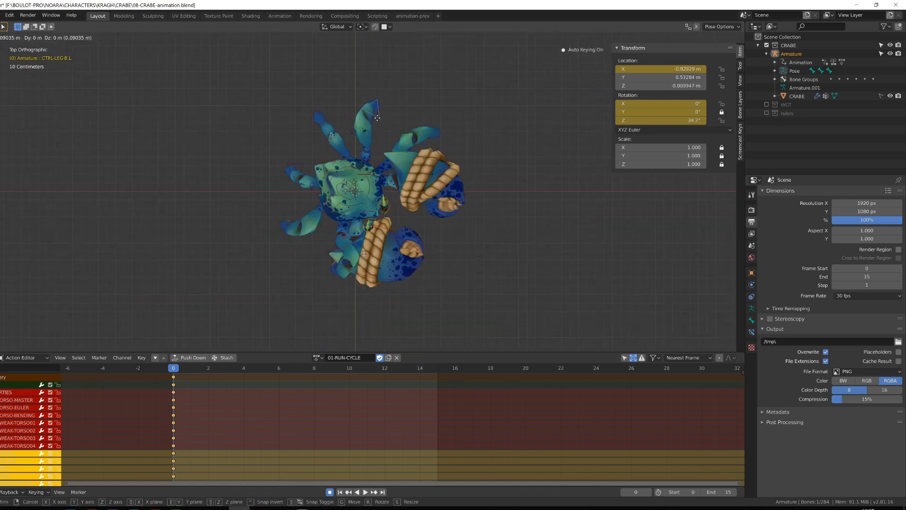
click(430, 137)
key(r)
key(z)
click(451, 135)
click(415, 122)
key(g)
key(r)
key(z)
click(465, 123)
Move the front right leg's IK control about 0.178 m in X and 0.0311 m in Y
click(287, 223)
click(336, 258)
key(g)
click(348, 258)
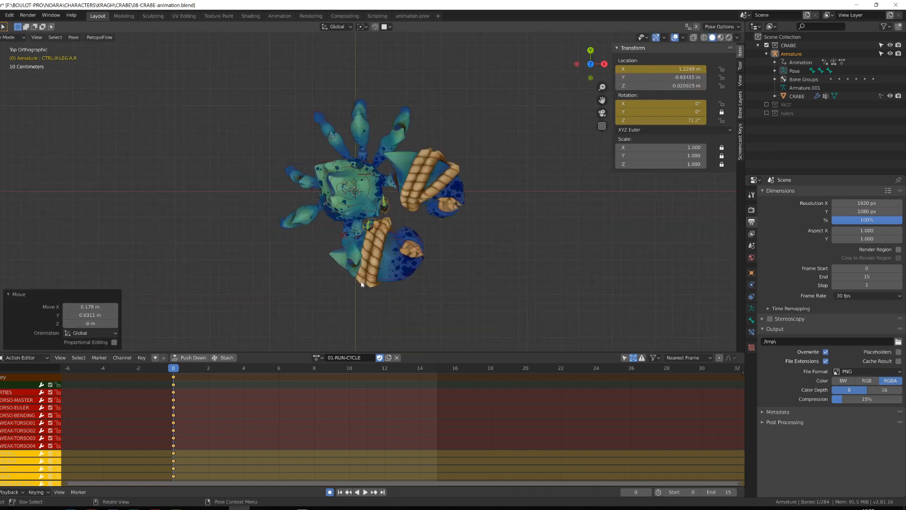
Move the middle and rear right leg controls, shifting CTRL-LEG-C.R about 0.0847 m in X and -0.336 m in Y
click(288, 224)
key(g)
click(309, 188)
click(295, 183)
key(g)
click(299, 229)
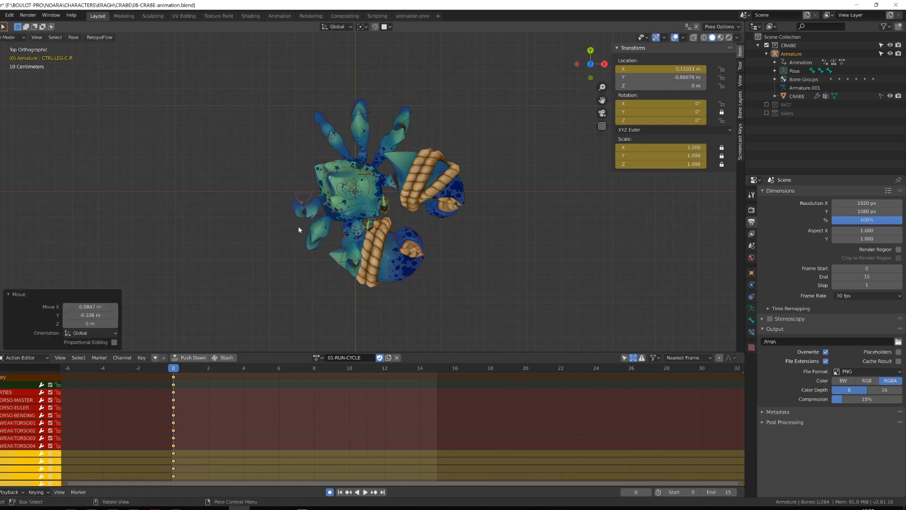
Move and rotate the right hand IK control to place the right claw in front of the body
click(306, 222)
click(387, 244)
middle_drag(387, 244, 328, 189)
key(g)
click(340, 235)
key(r)
click(345, 247)
key(g)
middle_drag(344, 248, 381, 264)
click(377, 254)
key(g)
click(419, 252)
scroll(381, 264, up, 3)
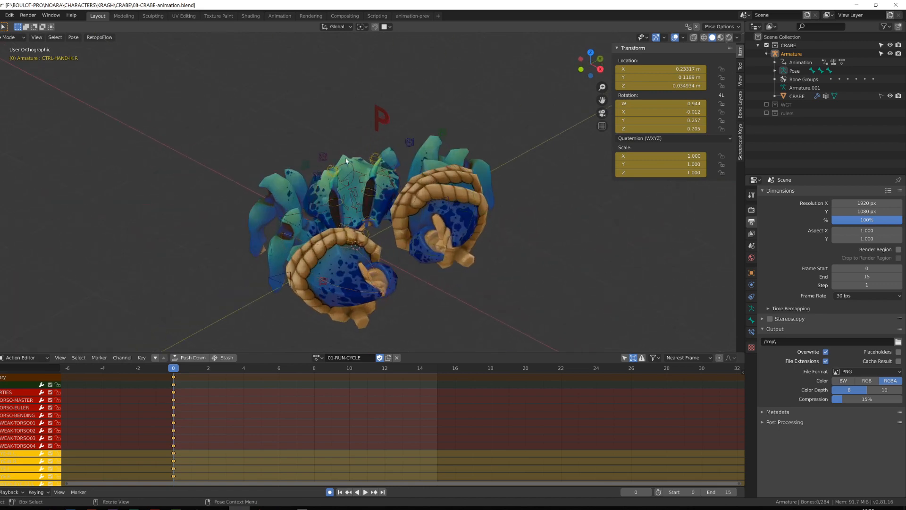
Switch to Object Mode, select the CRABE mesh and add a Mask modifier to it
key(ctrl+Tab)
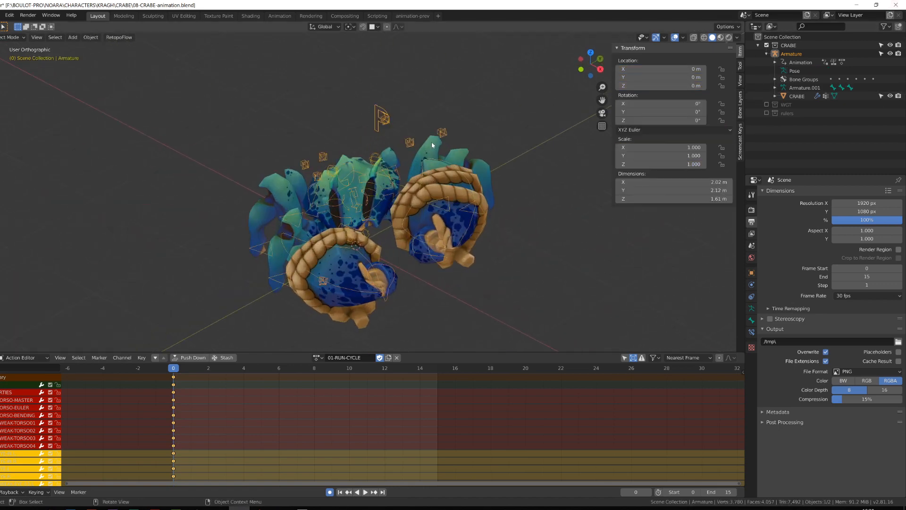
click(796, 96)
click(751, 285)
click(820, 192)
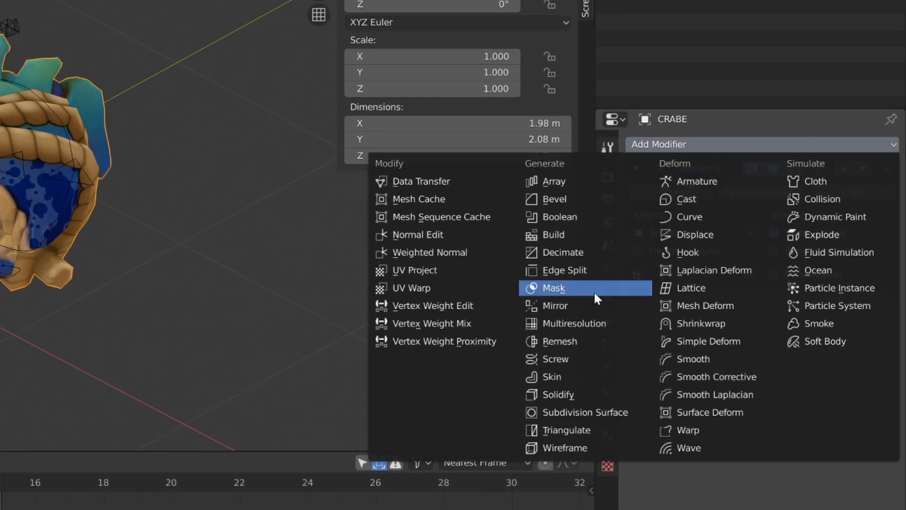
click(553, 288)
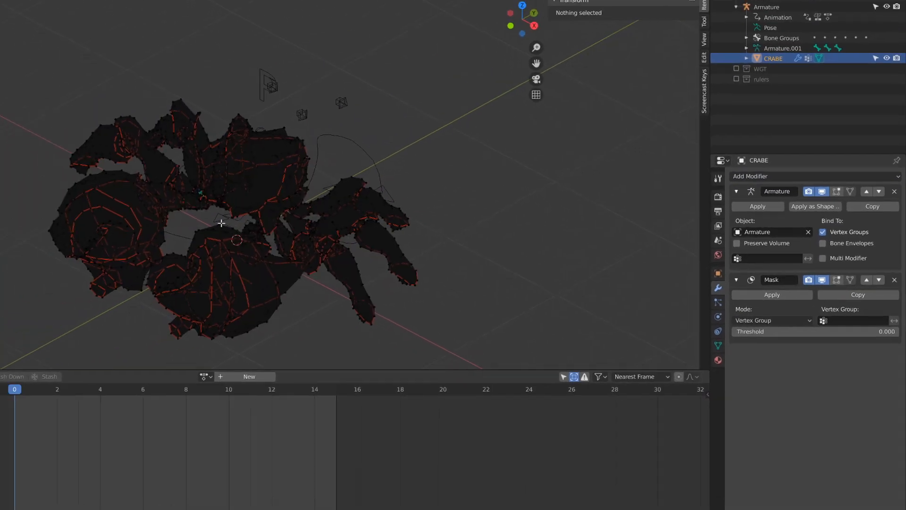
Select the linked geometry of both arms and claws in Edit Mode and create a vertex group named MASK-ARMS
key(a)
key(alt+a)
key(l)
middle_drag(219, 212, 220, 225)
key(alt+a)
key(l)
key(l)
key(l)
middle_drag(165, 203, 179, 222)
click(717, 346)
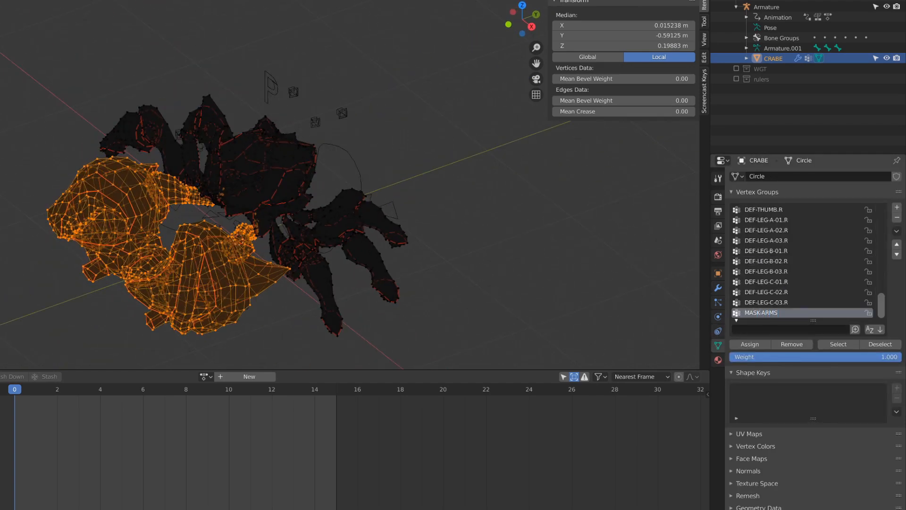
Create a vertex group named MASK-LEGS, hide the arms, select all six legs' linked geometry and assign it to the group
middle_drag(438, 217, 451, 244)
click(896, 207)
double_click(761, 313)
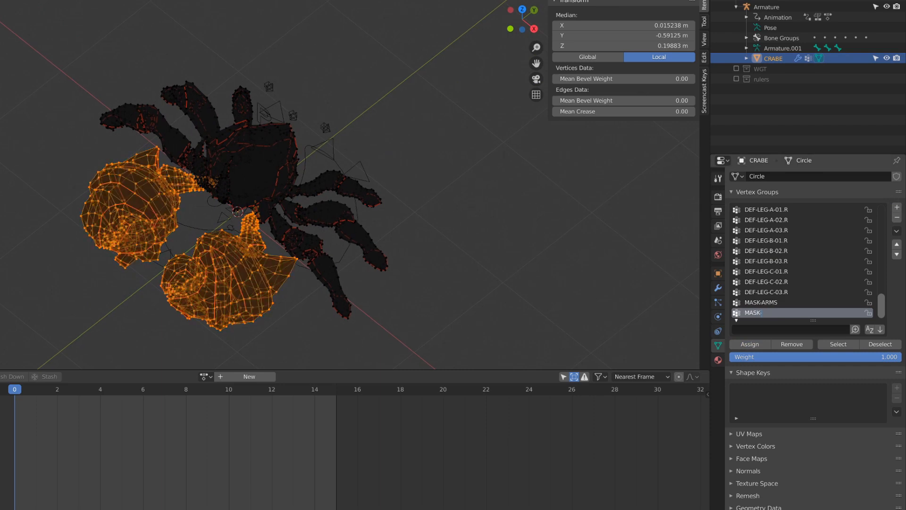
key(h)
key(l)
key(l)
key(l)
key(l)
key(l)
key(l)
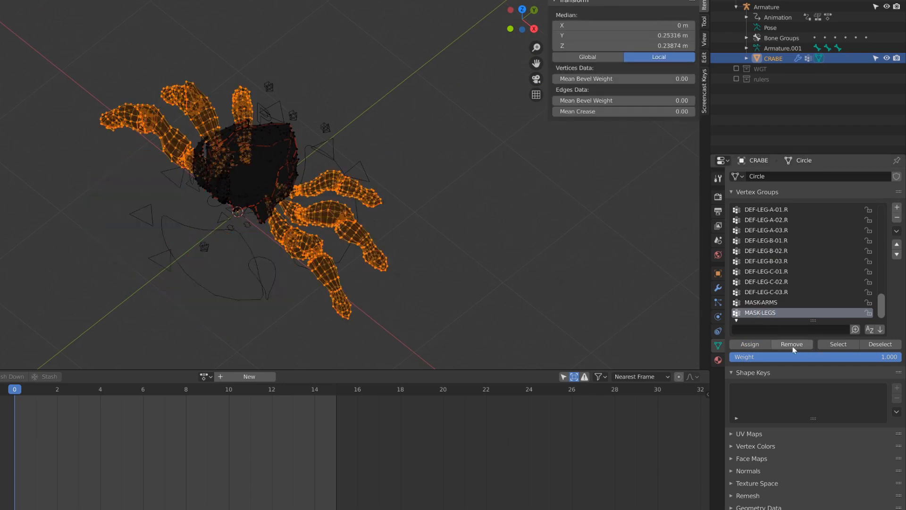
click(751, 345)
Set the Mask modifier's vertex group to MASK-ARMS, then duplicate the modifier and set the copy's vertex group to MASK-LEGS
click(718, 287)
click(854, 320)
text(AR)
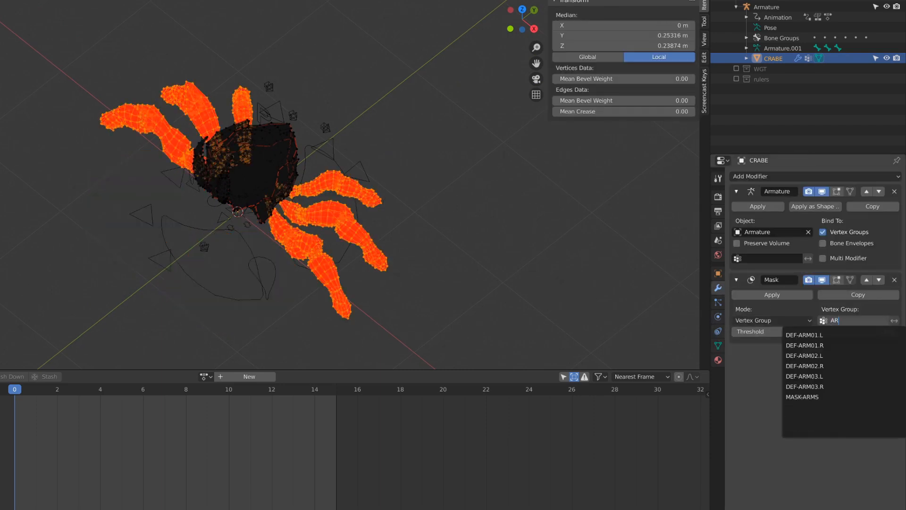
key(Return)
click(855, 295)
click(842, 394)
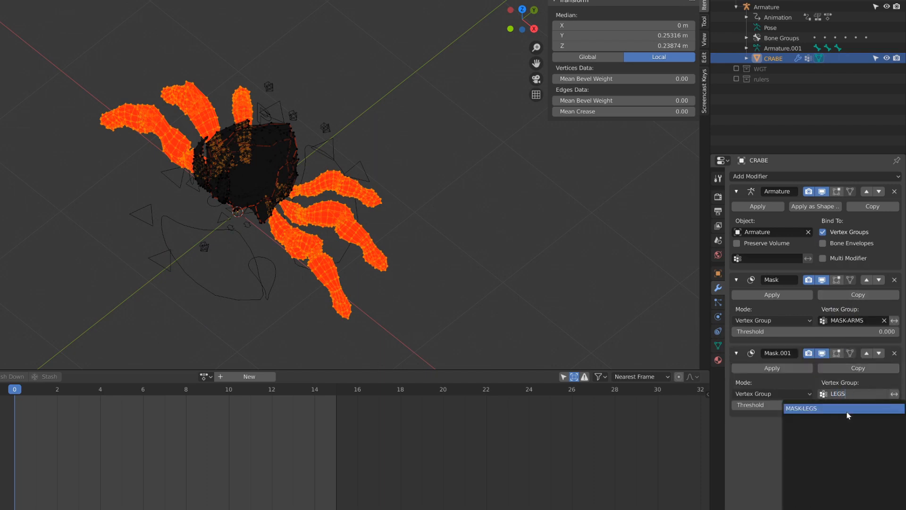
click(848, 408)
Return the mesh to Object Mode and invert the vertex group influence of both Mask modifiers
key(Tab)
key(Tab)
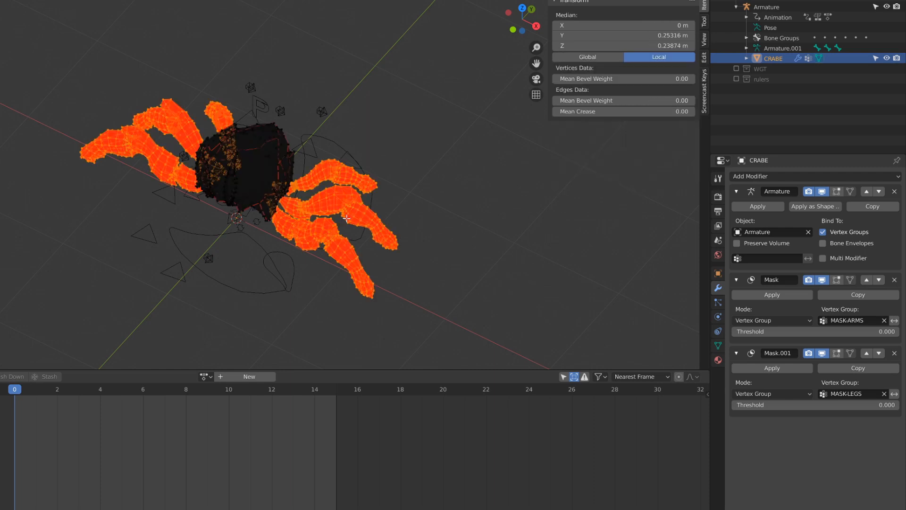
key(Tab)
middle_drag(348, 222, 330, 199)
click(894, 394)
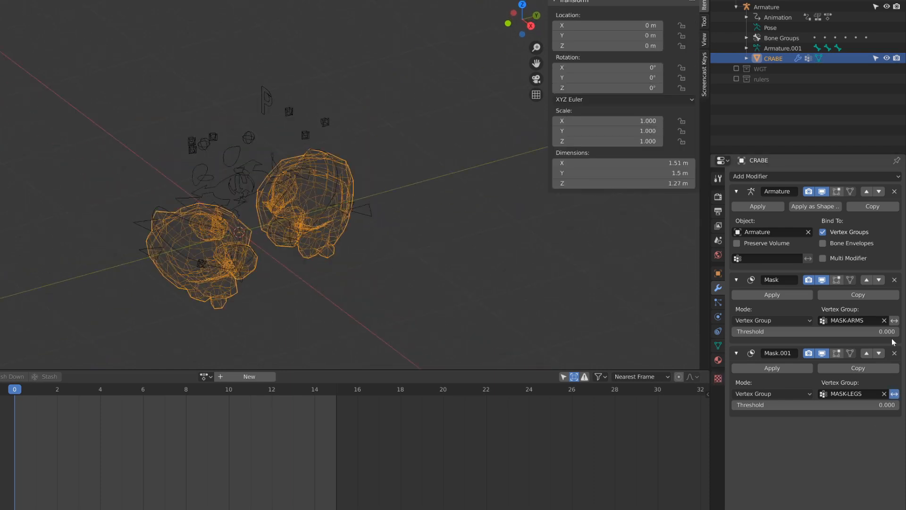
click(894, 320)
Switch the viewport to Material Preview shading, test each mask, and disable both Mask modifiers in the viewport
mouse_move(365, 223)
middle_down()
mouse_move(285, 198)
mouse_move(360, 137)
middle_up()
key(z)
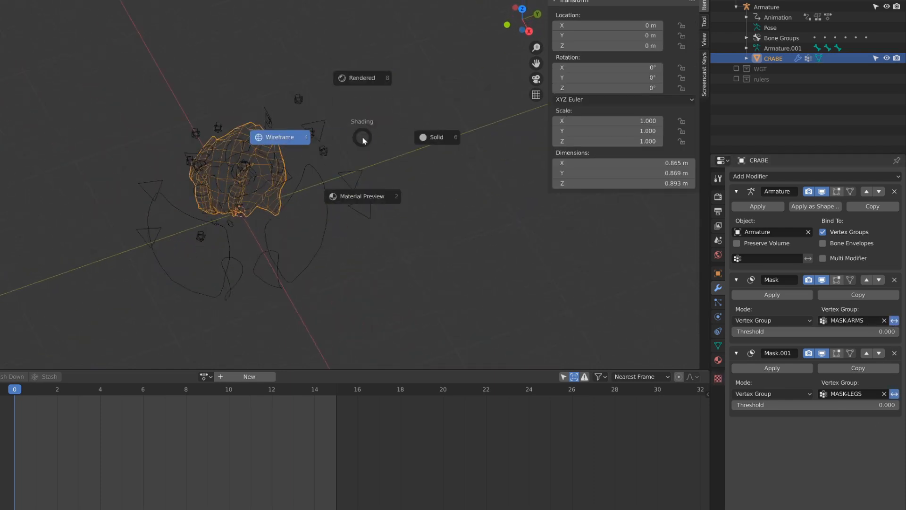
click(366, 203)
click(821, 280)
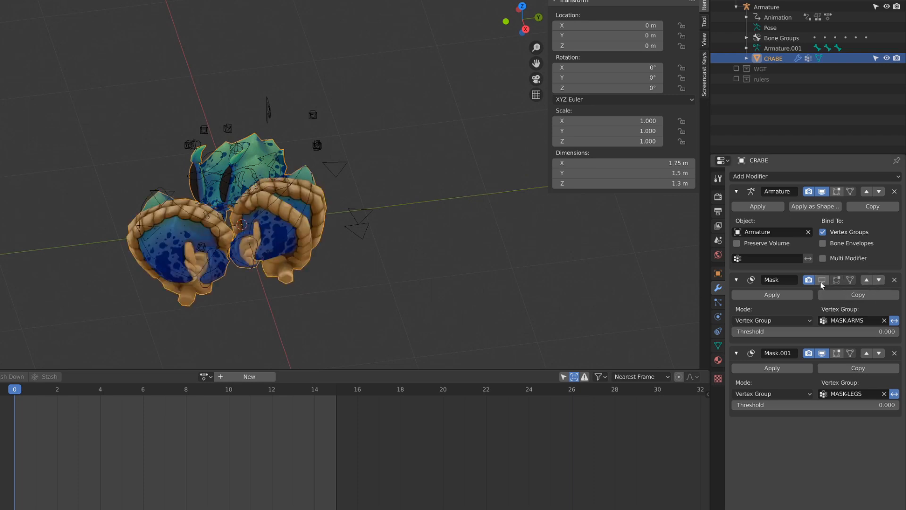
click(821, 280)
click(825, 354)
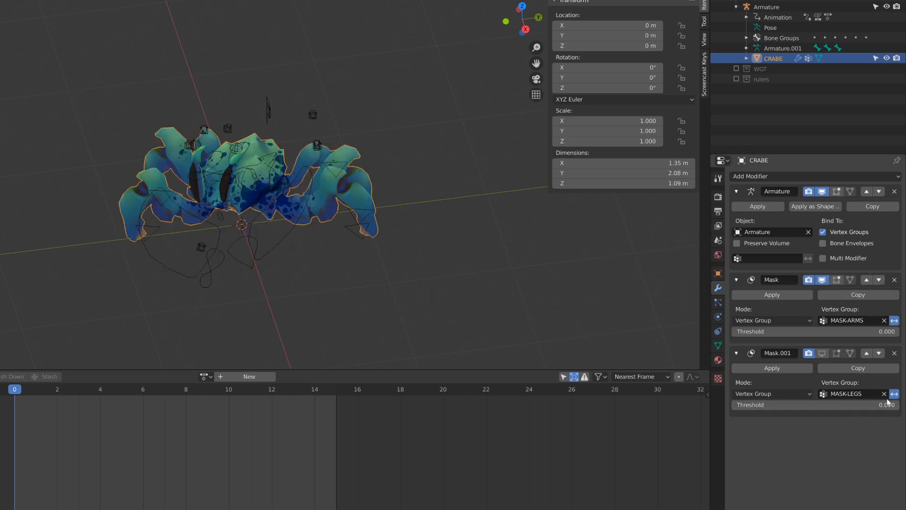
key(ctrl+z)
click(822, 353)
click(822, 280)
middle_drag(399, 213, 429, 245)
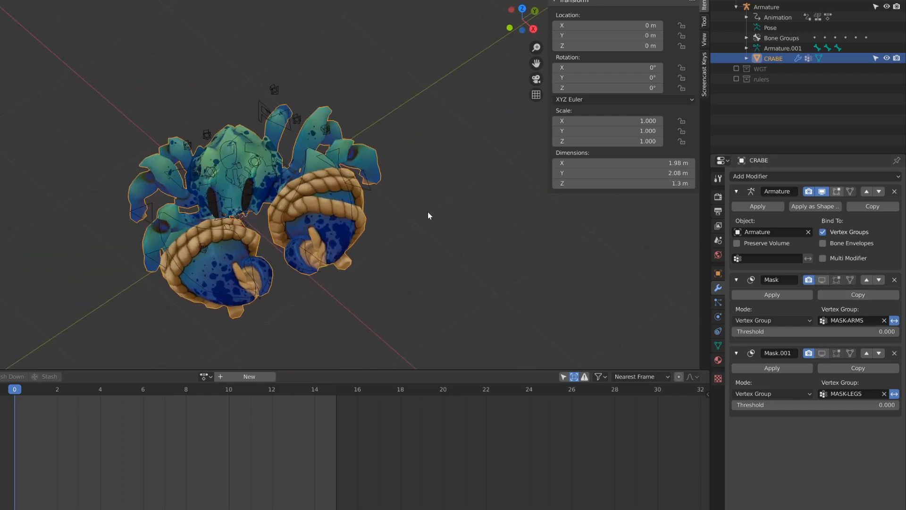
Select the armature, enter Pose Mode and show the custom properties of the PROPERTIES bone
click(258, 118)
middle_drag(252, 121, 258, 111)
key(ctrl+Tab)
click(718, 331)
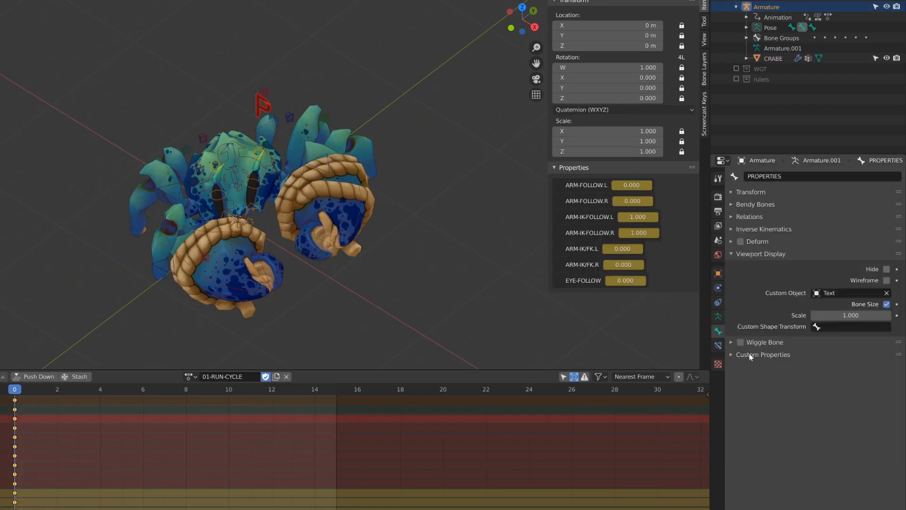
click(759, 254)
click(763, 279)
Add two custom properties to the PROPERTIES bone, named MASK-ARMS and MASK-LEGS
click(803, 294)
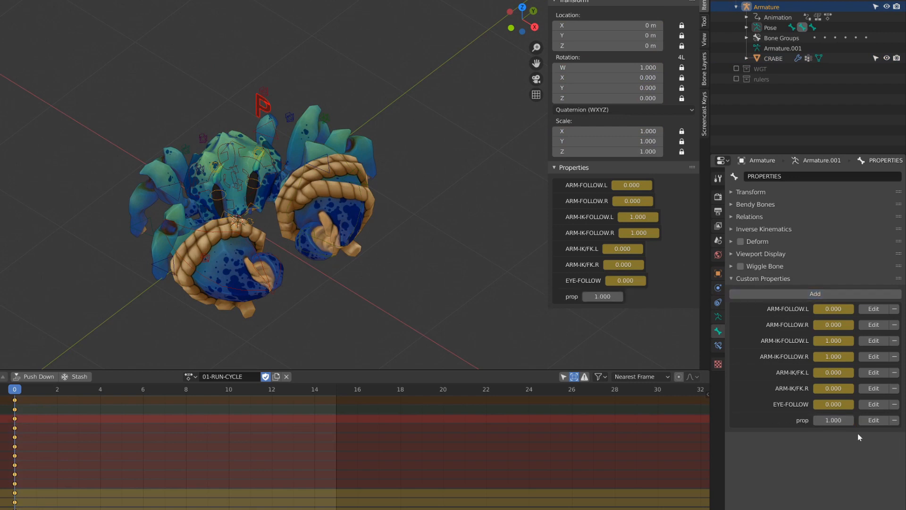
click(874, 420)
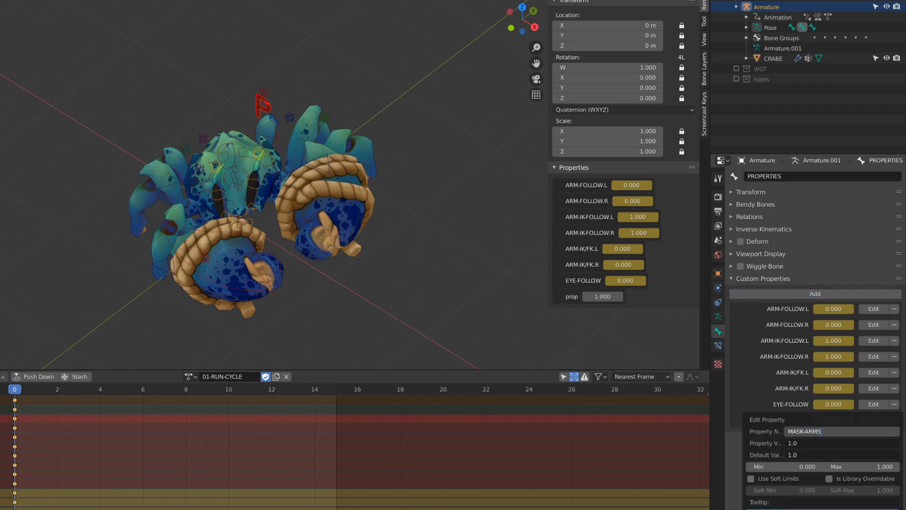
click(823, 508)
click(840, 293)
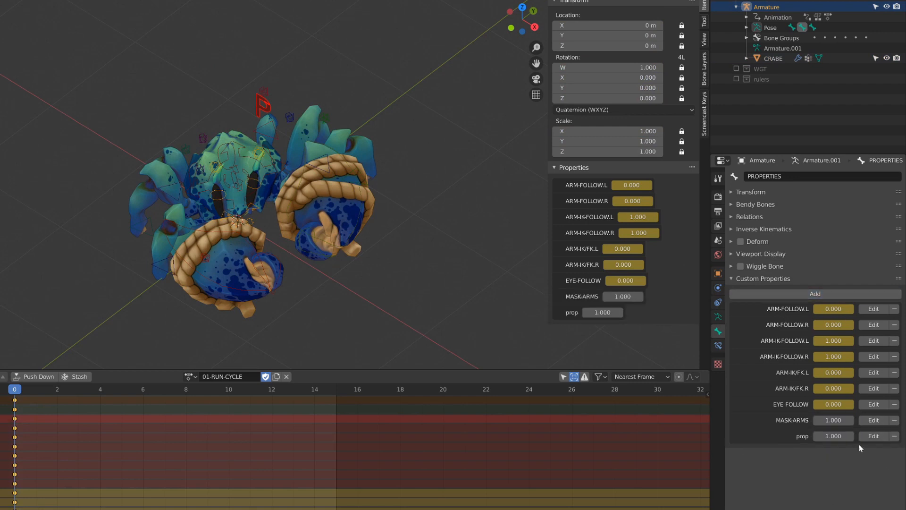
click(873, 435)
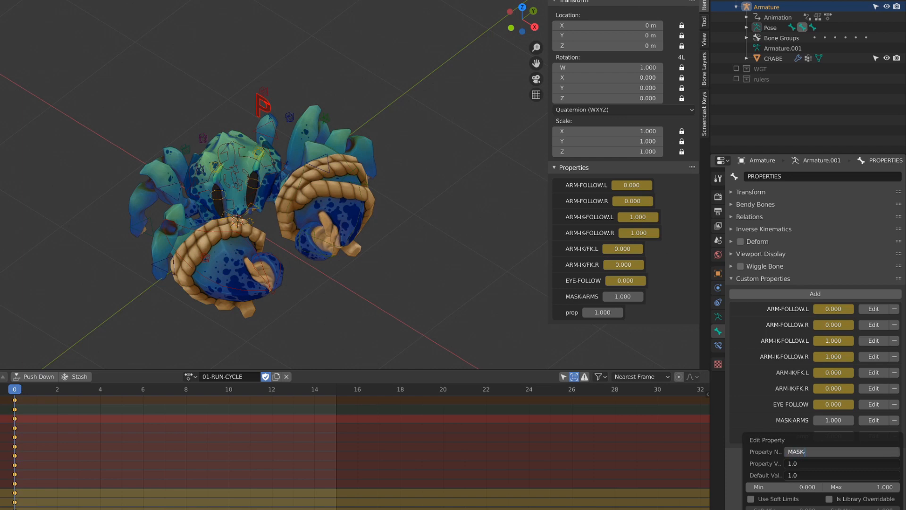
key(Return)
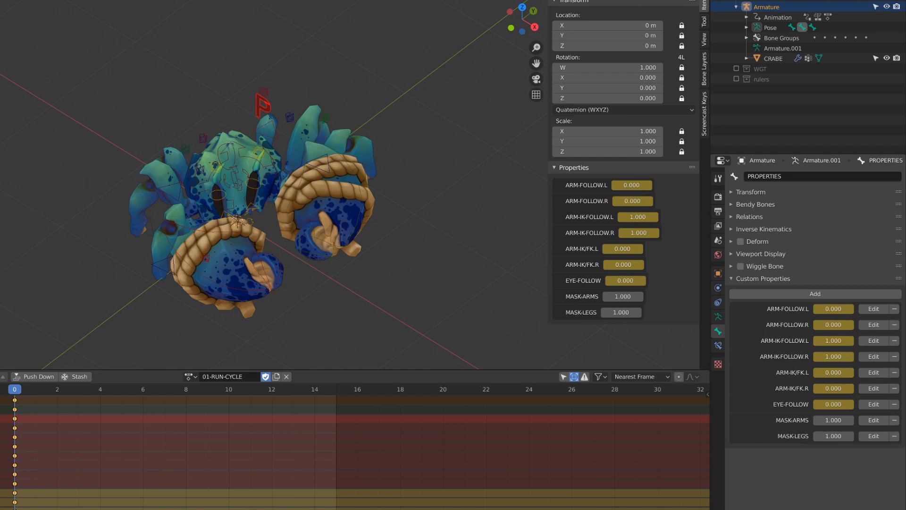
right_click(828, 421)
click(840, 509)
click(873, 420)
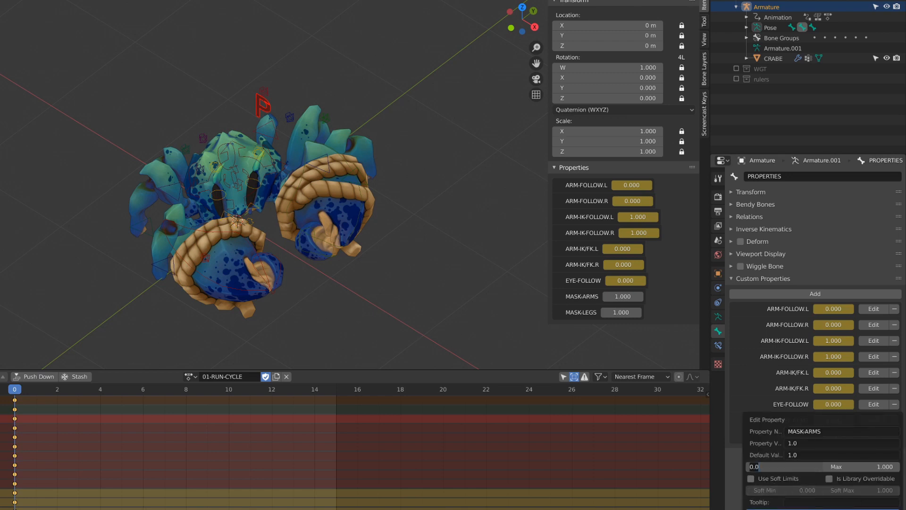
click(802, 509)
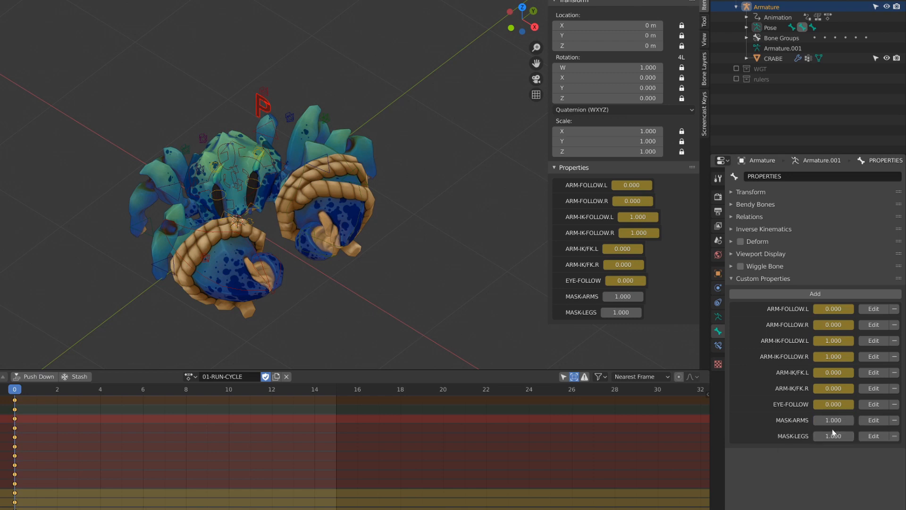
Make MASK-ARMS and MASK-LEGS integer properties and set both property values to 0
click(874, 420)
click(800, 443)
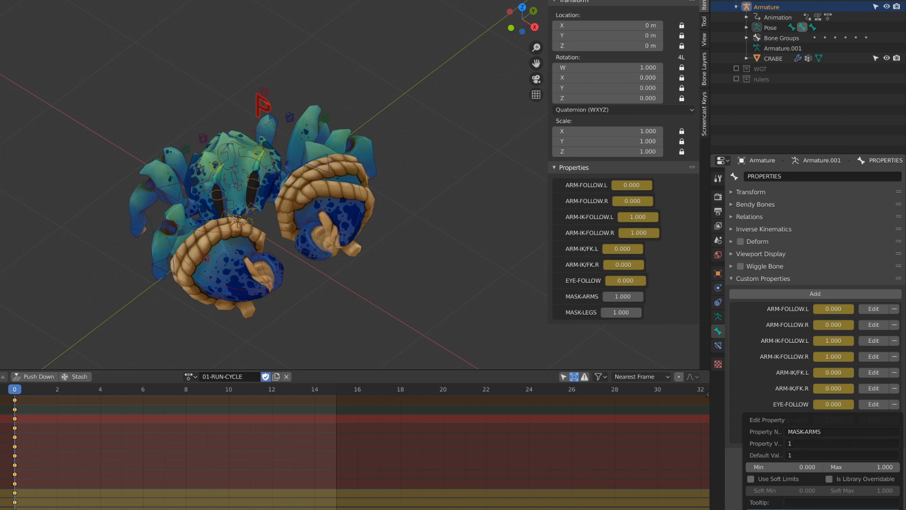
key(Return)
click(868, 437)
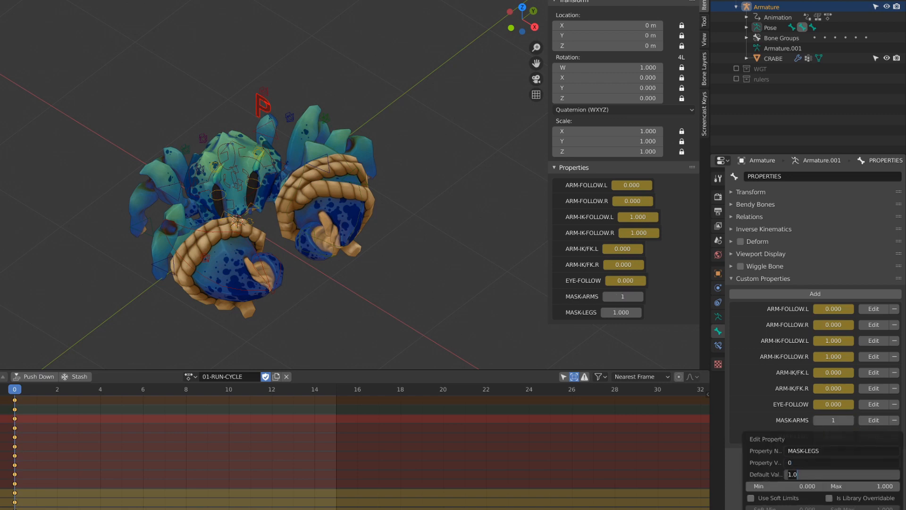
key(Return)
click(874, 419)
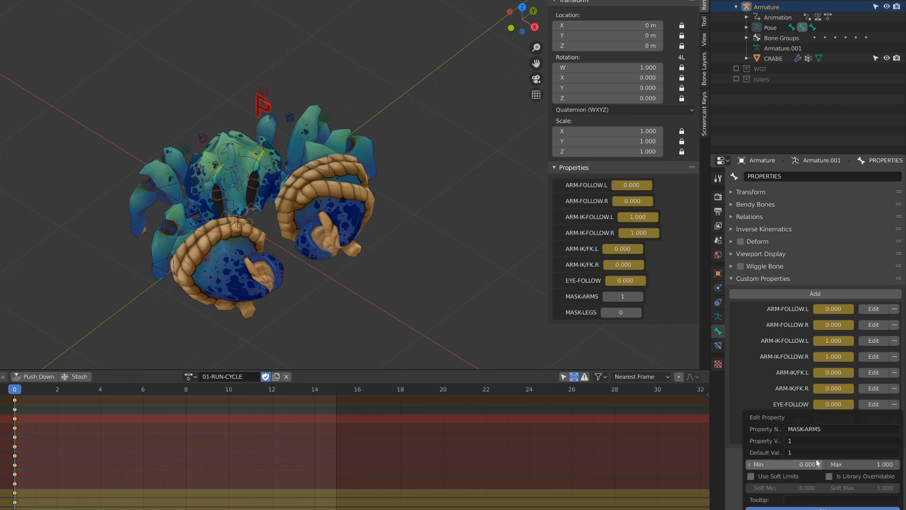
key(Return)
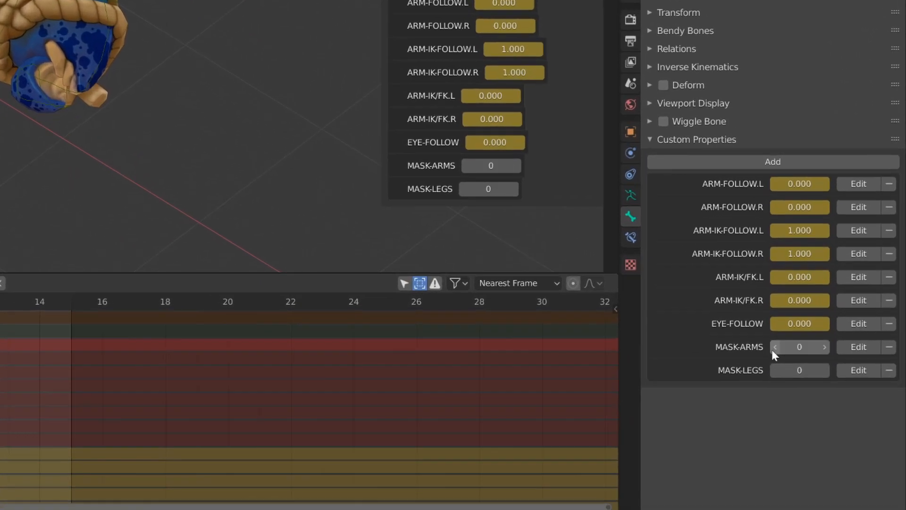
Copy the MASK-ARMS data path and add an Averaged Value driver to the viewport visibility of CRABE's arm mask
right_click(835, 419)
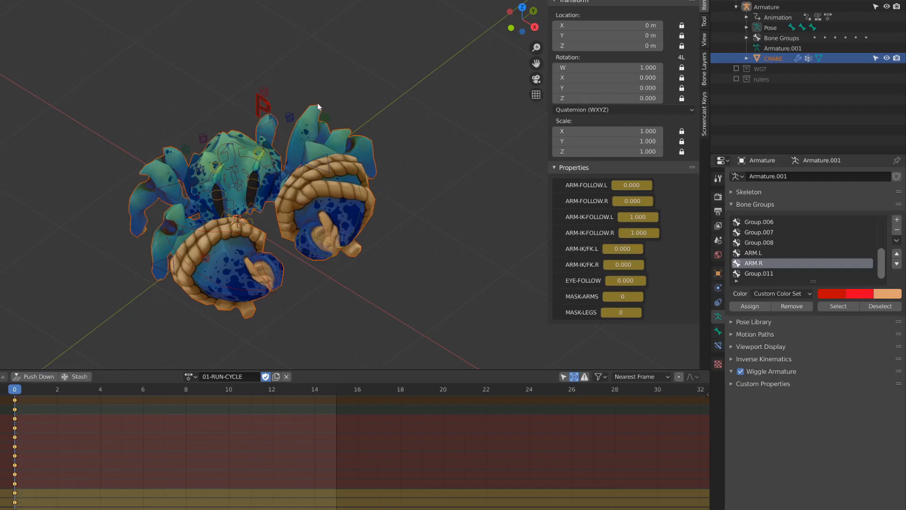
click(719, 293)
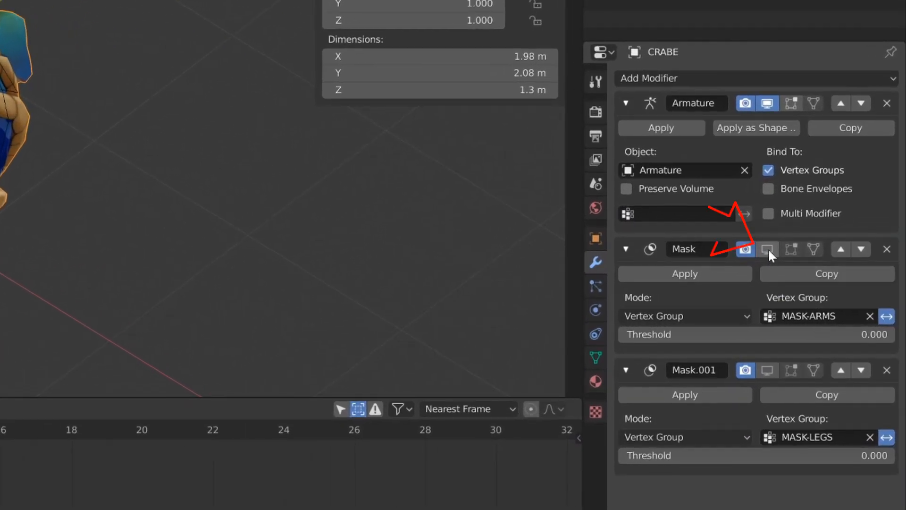
right_click(768, 250)
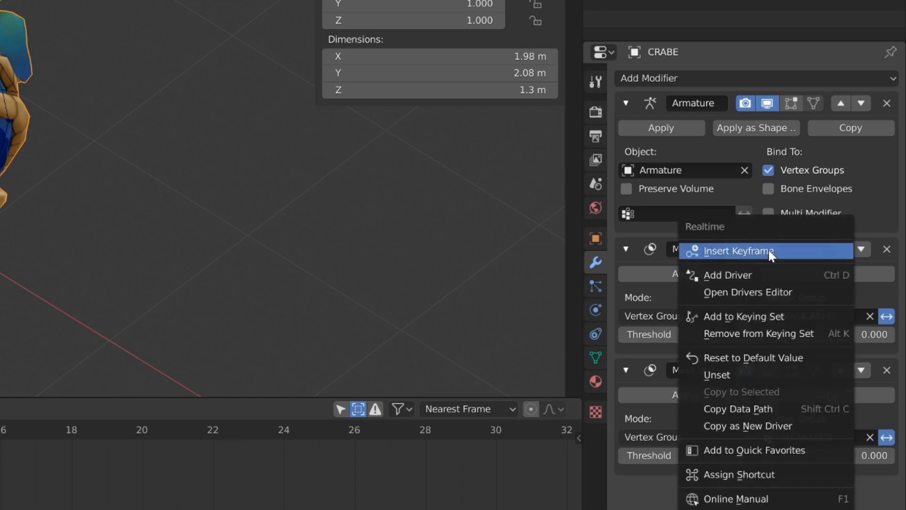
click(762, 268)
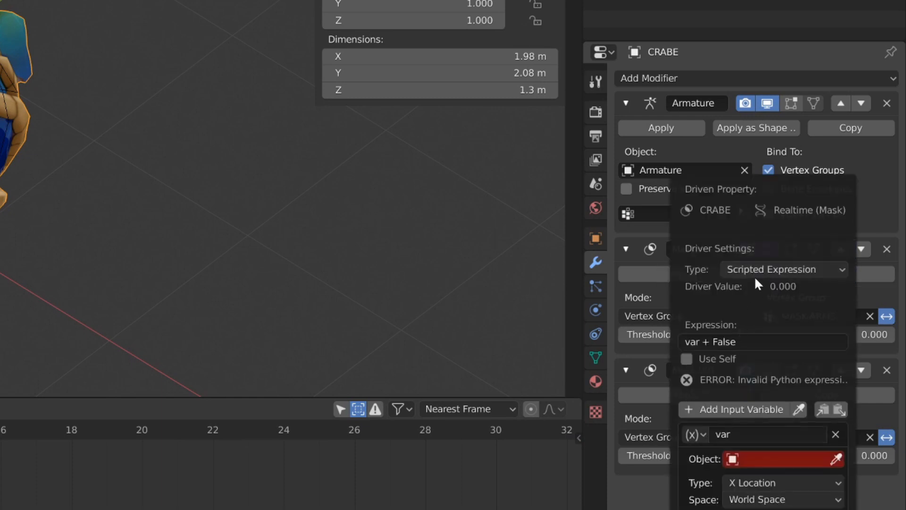
click(754, 273)
click(753, 288)
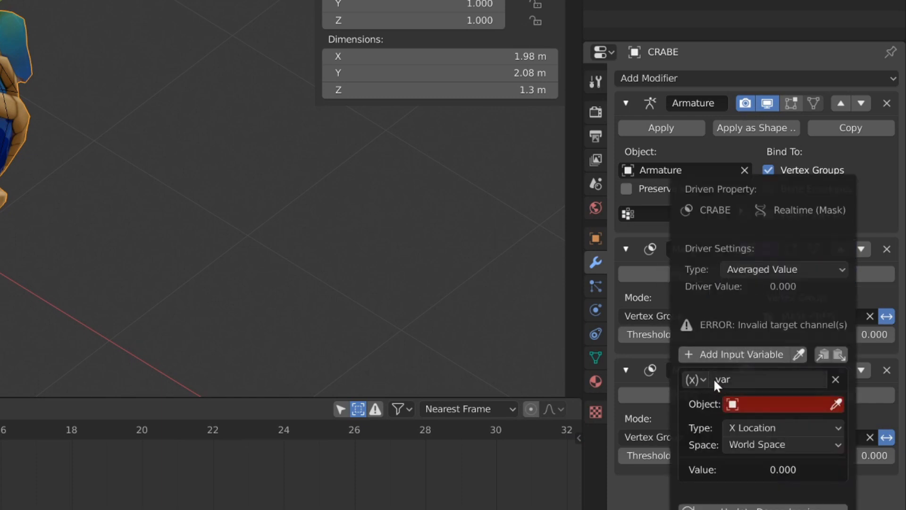
Set the driver variable to a single property of Armature with the path pose.bones["PROPERTIES"]["MASK-ARMS"]
click(695, 380)
click(726, 398)
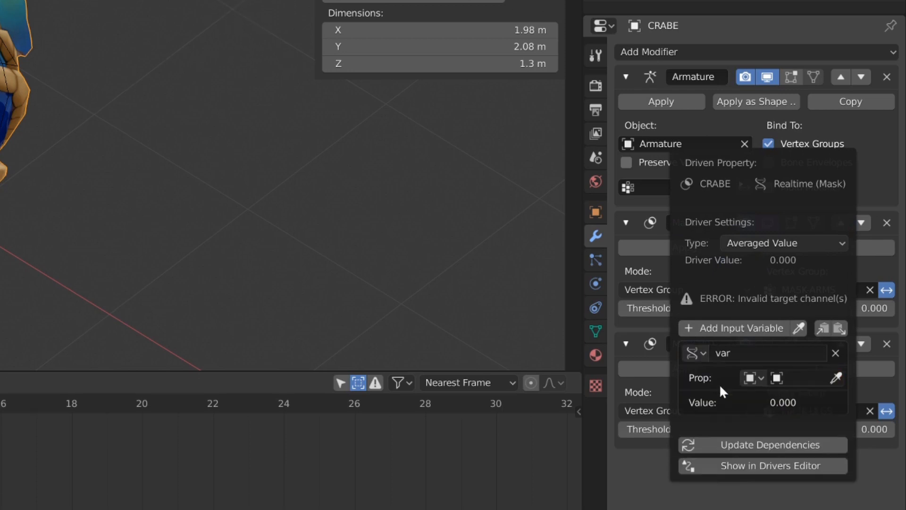
click(799, 404)
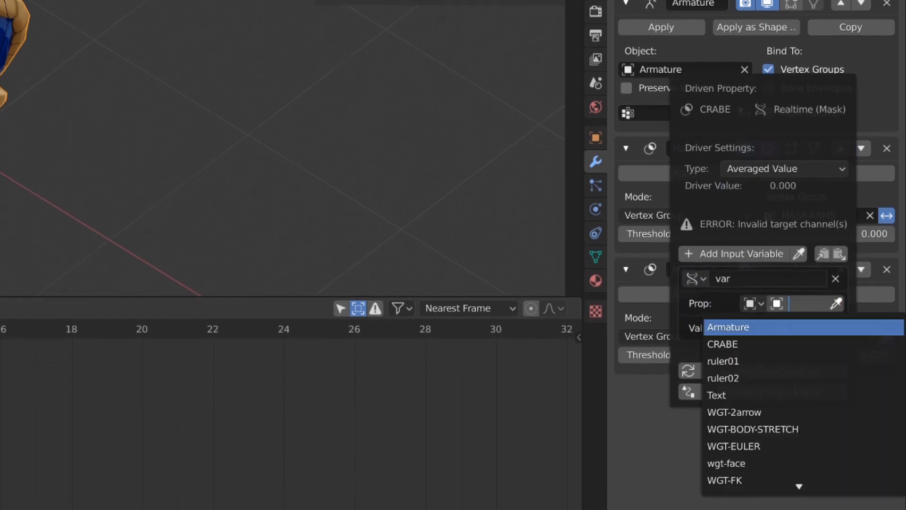
click(772, 326)
text(pose.bones["PROPERTIES"]["MASK-ARMS"])
click(788, 309)
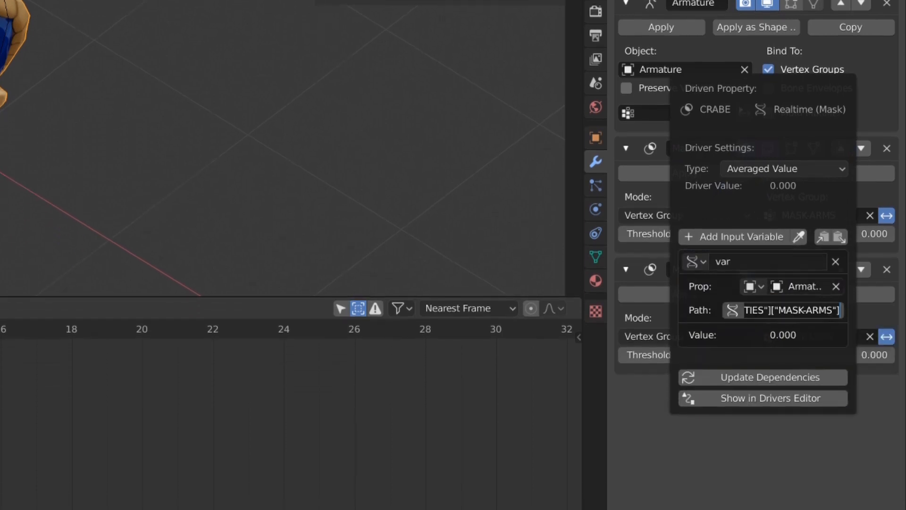
key(Return)
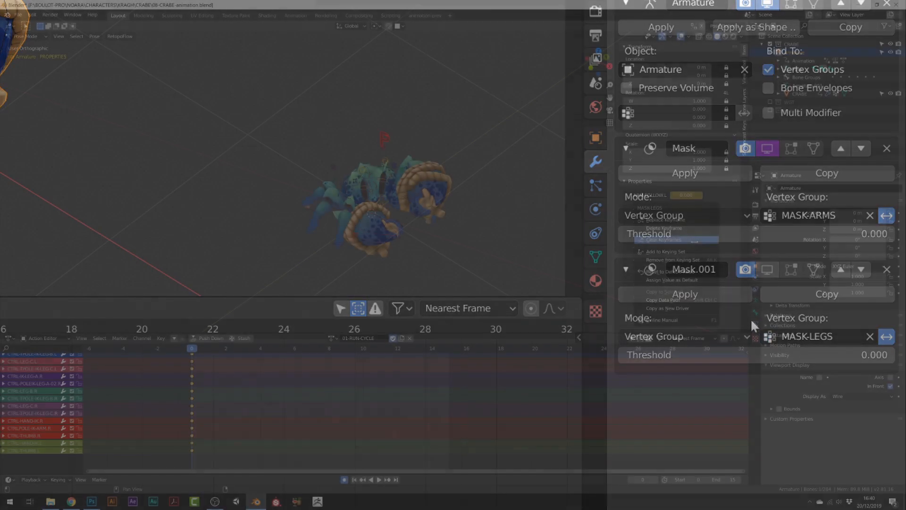
Set the MASK-ARMS property to 1 to hide the crab's arms and view the model from the side
click(665, 276)
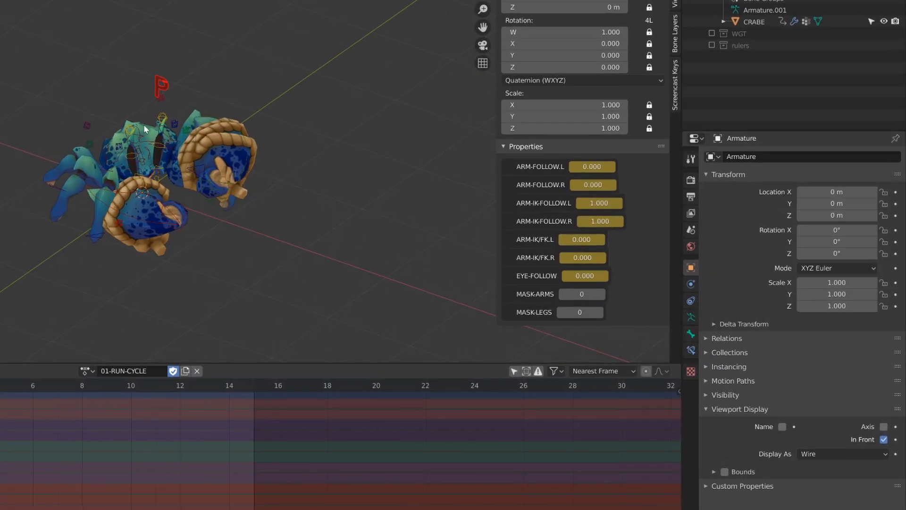
click(601, 294)
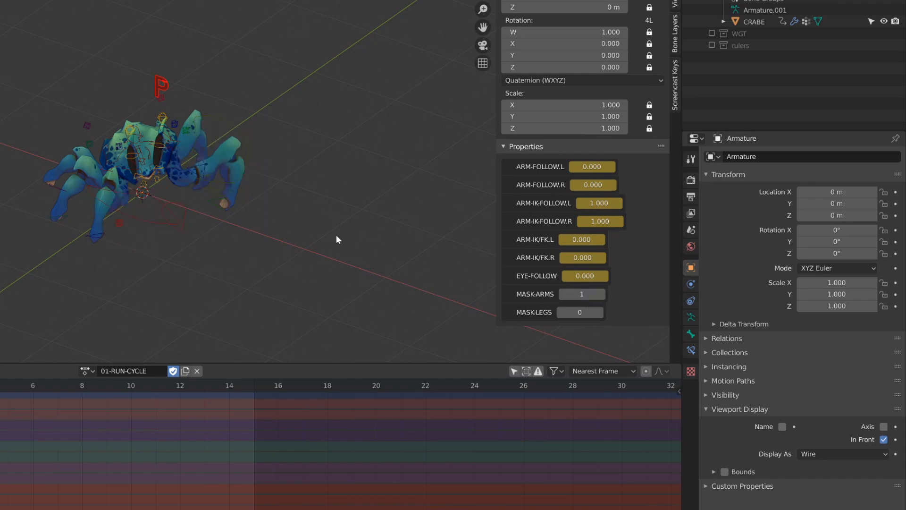
middle_drag(335, 234, 220, 250)
middle_drag(195, 256, 202, 297)
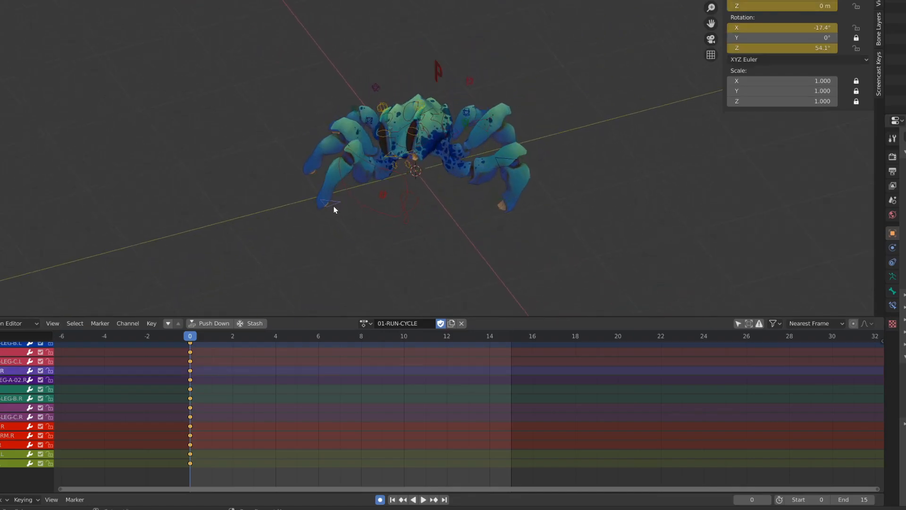
key(KP_3)
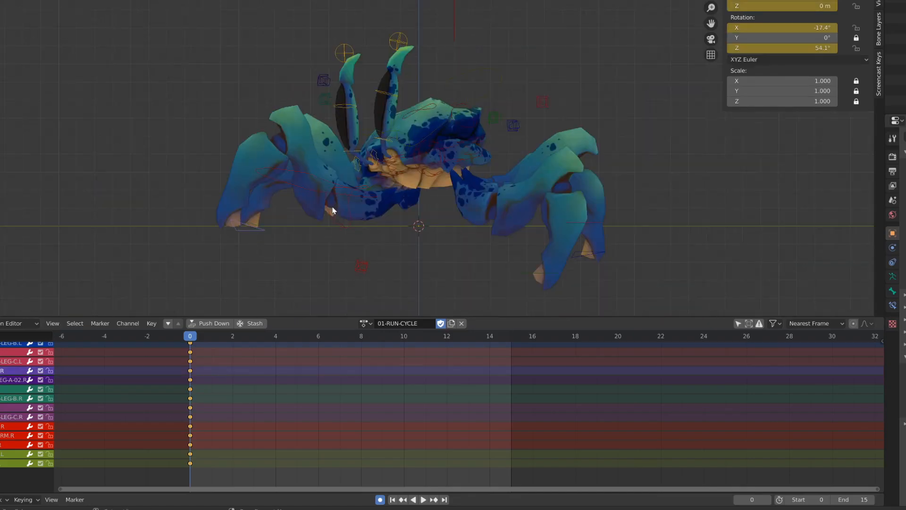
Move the front right leg's foot control about 0.609 m along Y and rotate it around Z to about 98.1°
key(y)
click(374, 223)
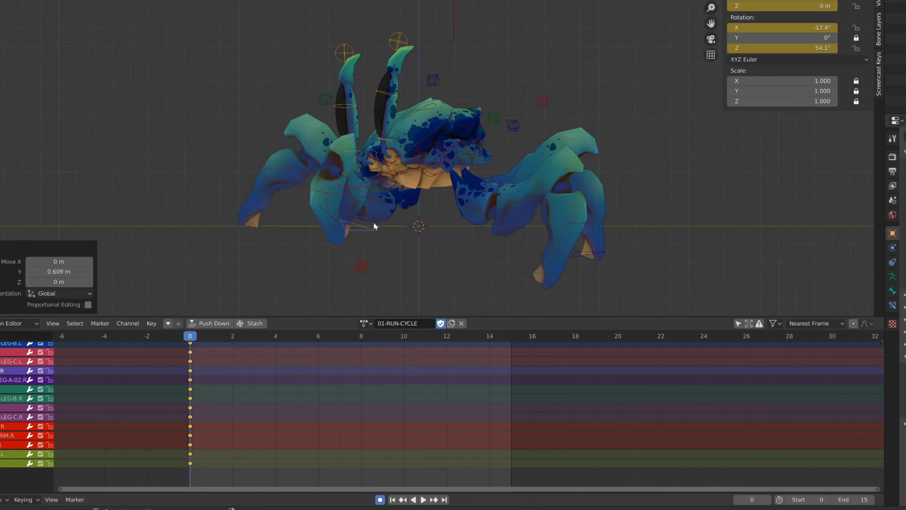
middle_drag(374, 224, 422, 267)
key(r)
key(z)
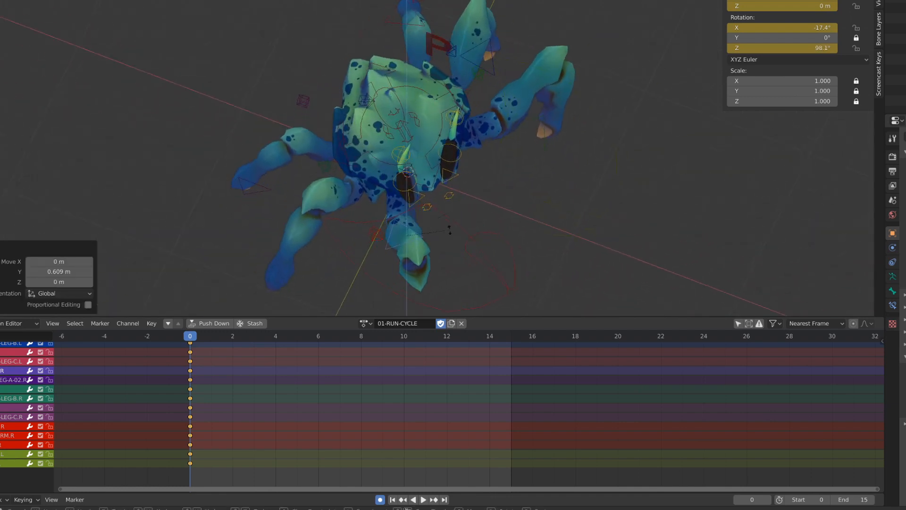
click(449, 231)
Shift the front right foot control about -0.066 m along X
scroll(449, 231, down, 2)
key(g)
middle_drag(448, 230, 379, 188)
key(x)
click(447, 233)
Move the front right foot control away from the body in side view so the leg reaches outward
key(KP_3)
key(g)
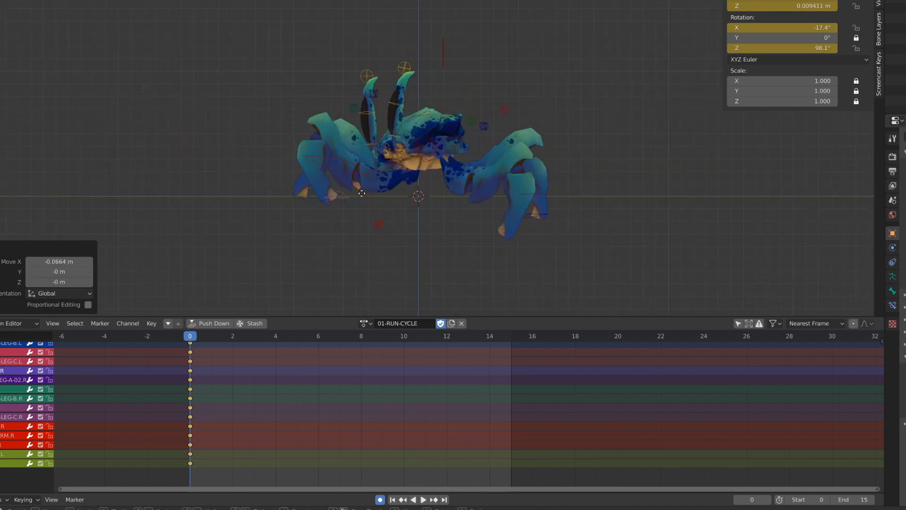
key(Escape)
mouse_move(382, 193)
middle_down()
mouse_move(394, 216)
mouse_move(426, 229)
mouse_move(380, 212)
middle_up()
key(KP_3)
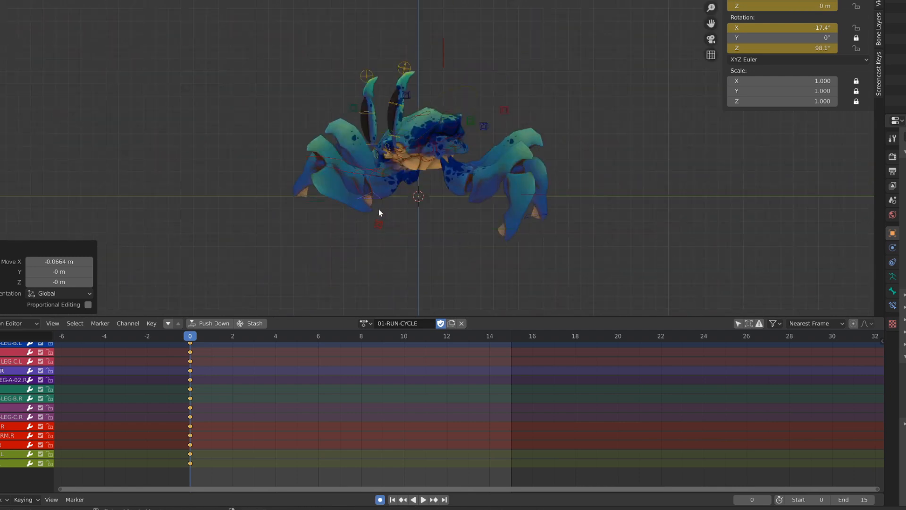
key(g)
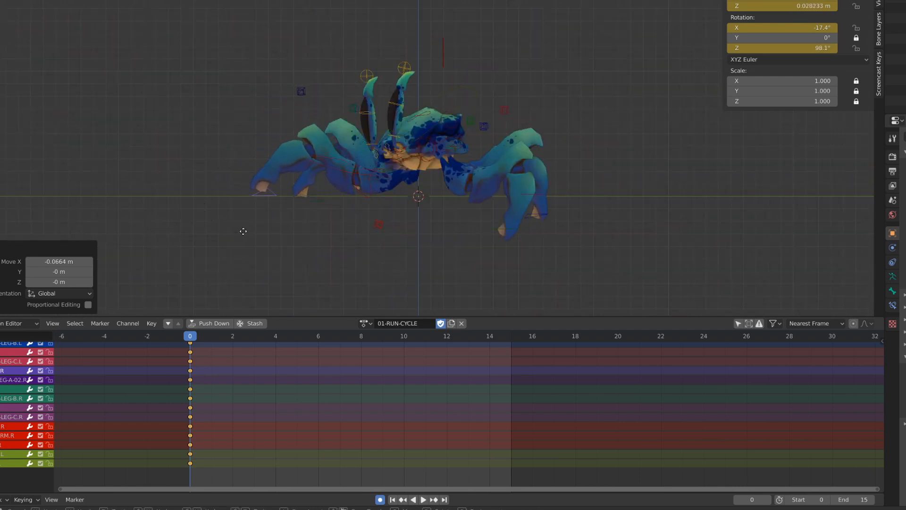
click(240, 235)
Place the front right foot control near ground level and fine-tune its rotation to about 1.31° in X and 83.8° in Z
middle_drag(240, 234, 445, 251)
click(444, 205)
key(r)
click(441, 294)
middle_drag(441, 295, 417, 235)
key(r)
click(439, 255)
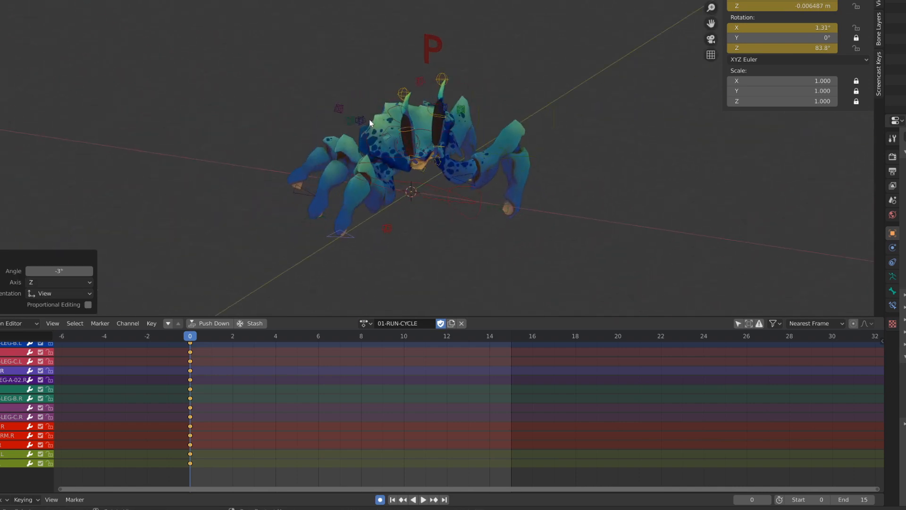
Clear the front right foot control's rotation at frame 0
click(370, 122)
middle_drag(328, 213, 372, 221)
click(383, 237)
key(alt+r)
key(KP_3)
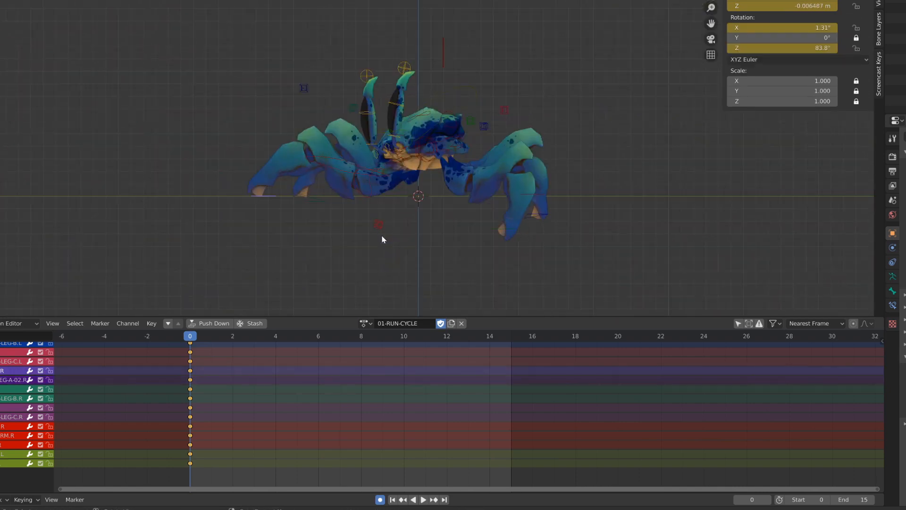
drag(190, 338, 176, 336)
middle_drag(272, 190, 331, 228)
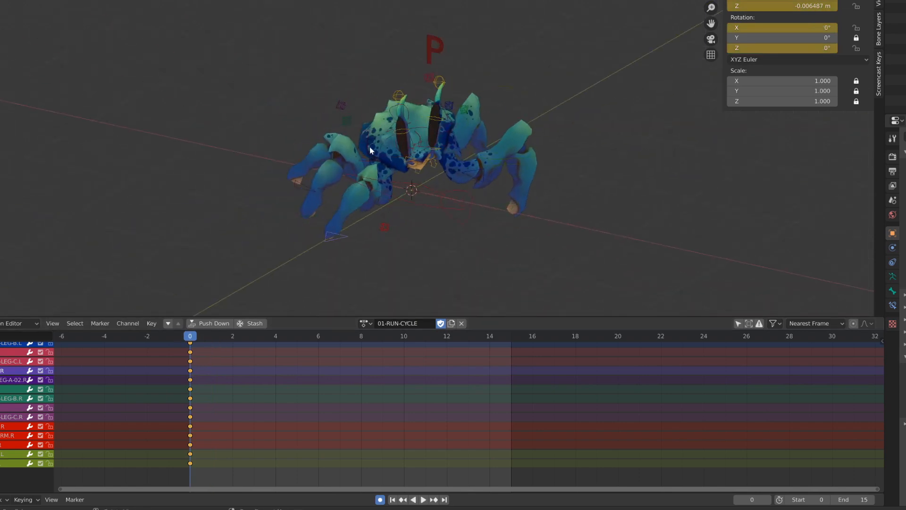
Reposition the front right leg's second control, and rotate its foot control 8.63° around Z and slide it about -0.151 m along Y
click(370, 143)
key(KP_1)
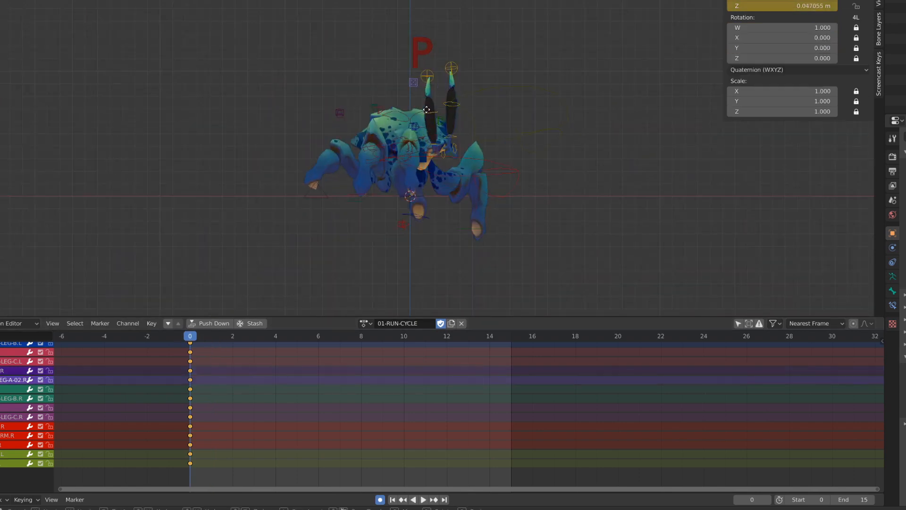
click(446, 206)
click(445, 211)
middle_drag(445, 211, 361, 193)
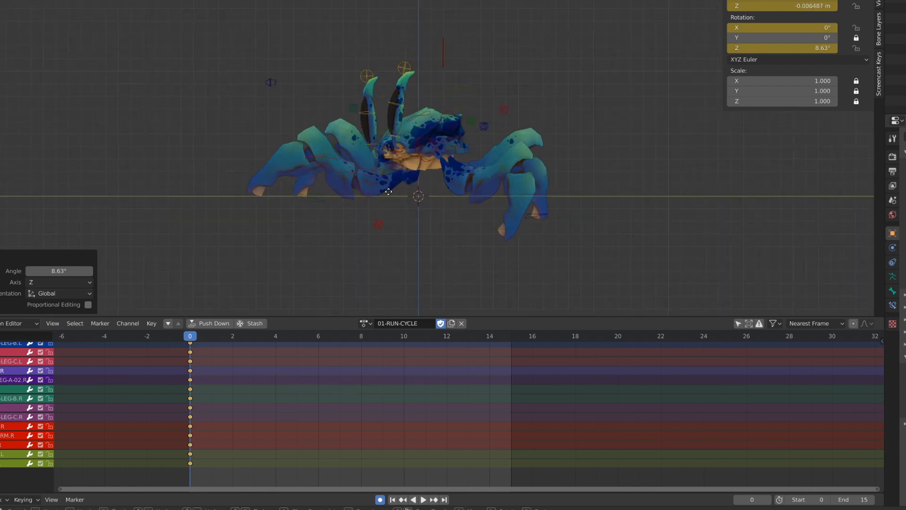
click(355, 191)
Try keying the front right foot control about 0.718 m along Y toward the body at frame 4
drag(192, 342, 276, 338)
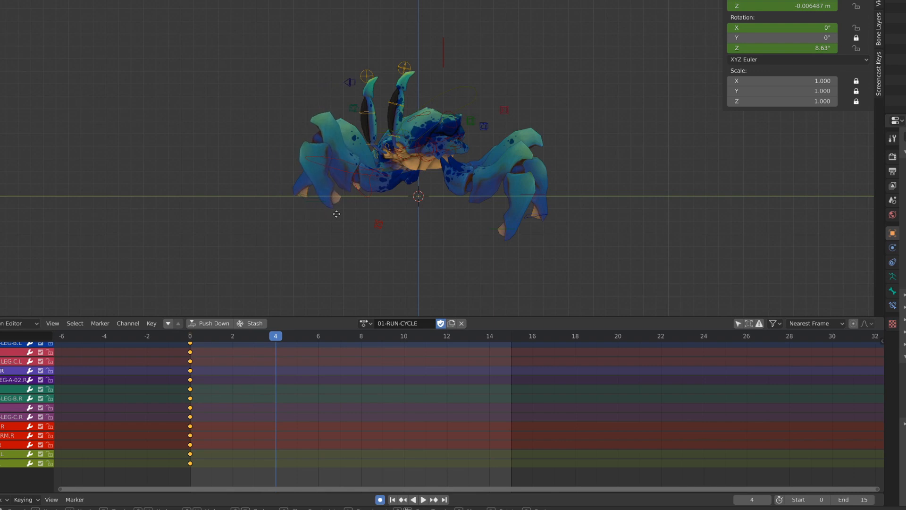
click(327, 208)
key(i)
key(space)
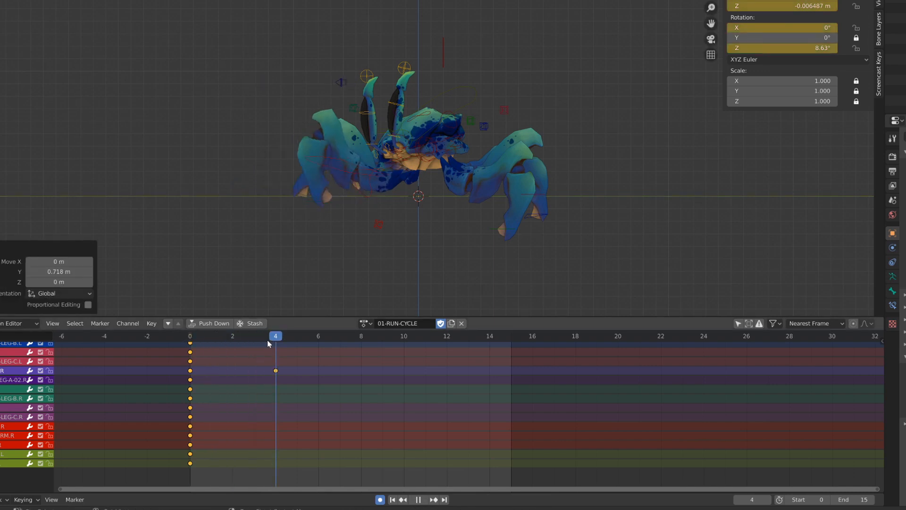
key(Escape)
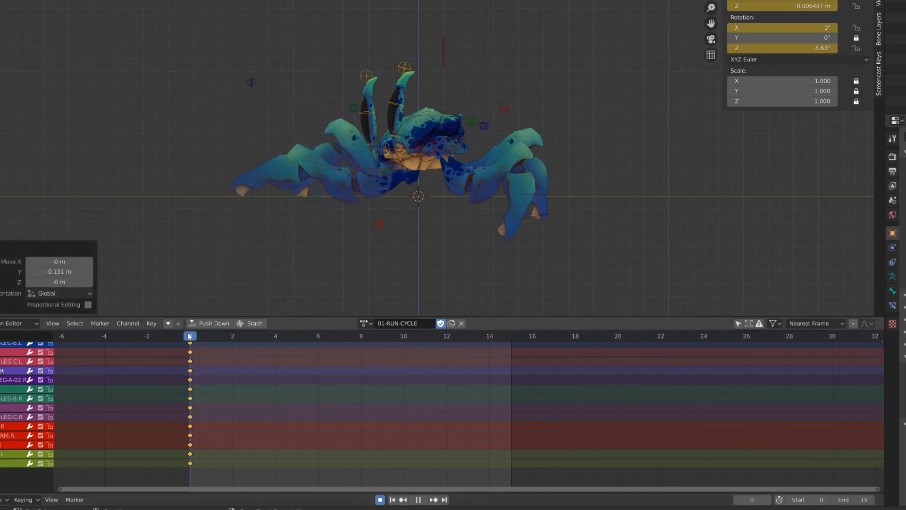
Pull the front right foot control along Y toward the body at frame 4 to key the contact stroke
drag(190, 336, 268, 347)
key(g)
key(y)
click(326, 206)
Set the animation's end frame to 20
click(852, 499)
text(2)
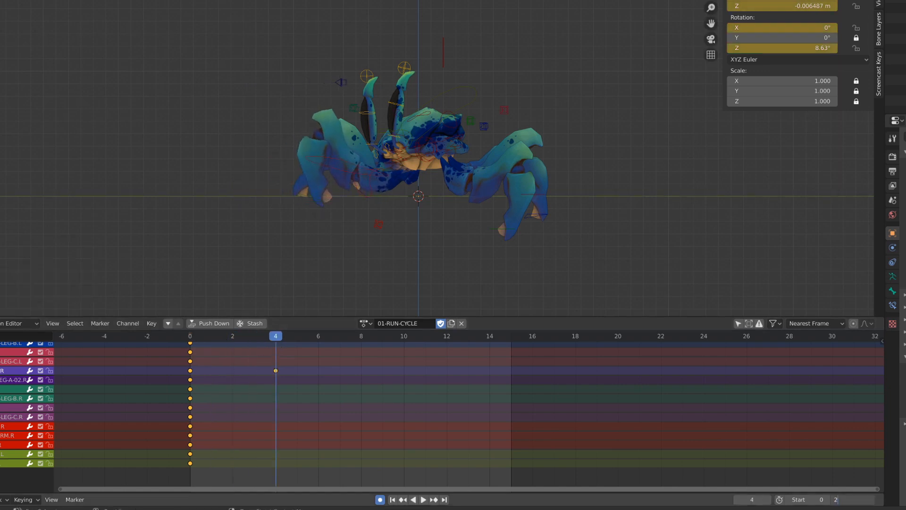
text(0)
key(Return)
At frame 10, move the front right foot control about -0.423 m in Y and 0.555 m in Z, and preview the motion
key(space)
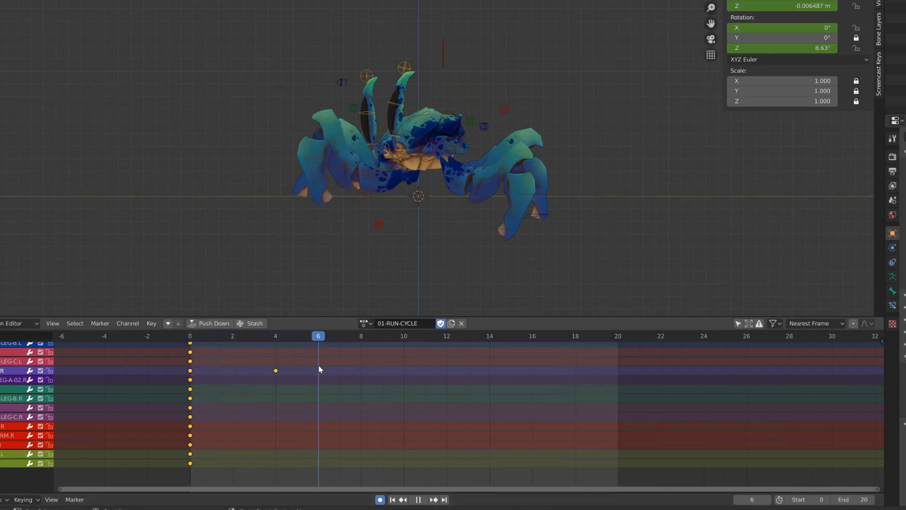
key(space)
key(g)
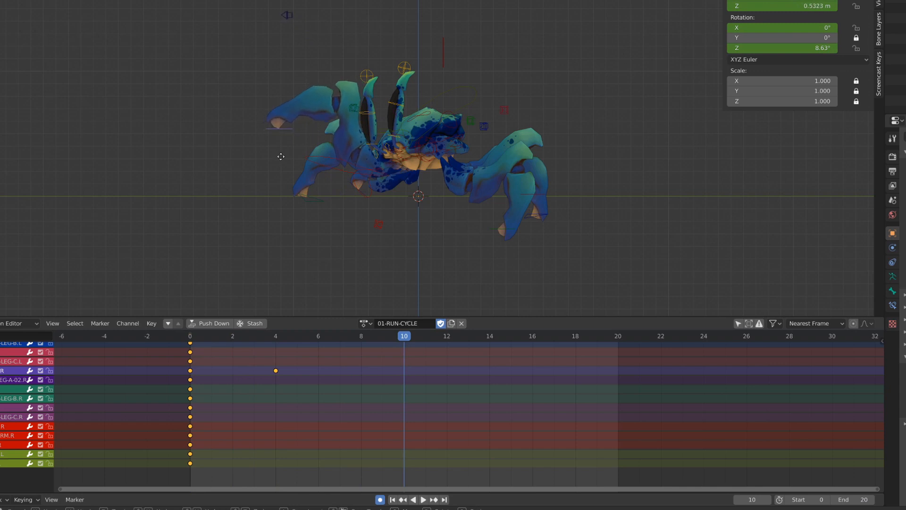
click(281, 156)
key(space)
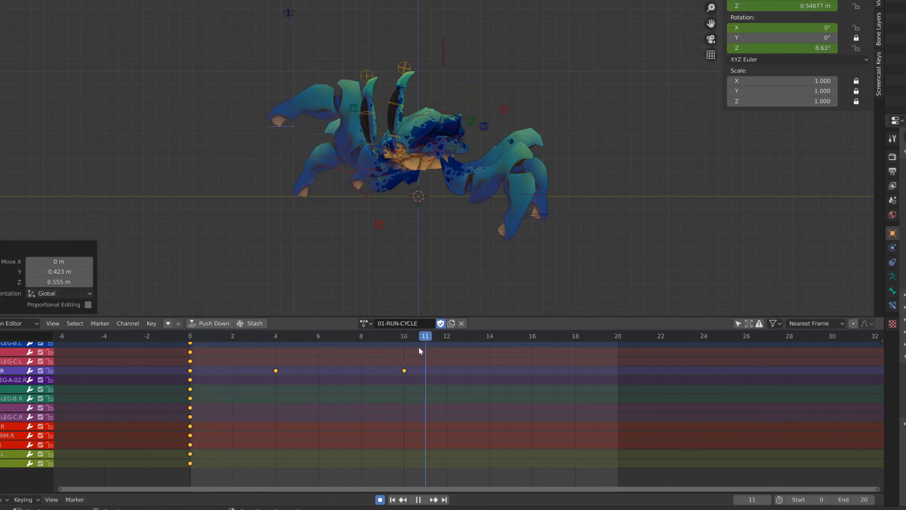
drag(418, 348, 398, 347)
click(190, 336)
Move the front right foot control's frame 4 key to frame 5 and try shifting a copy of the frame 0 keys
click(191, 346)
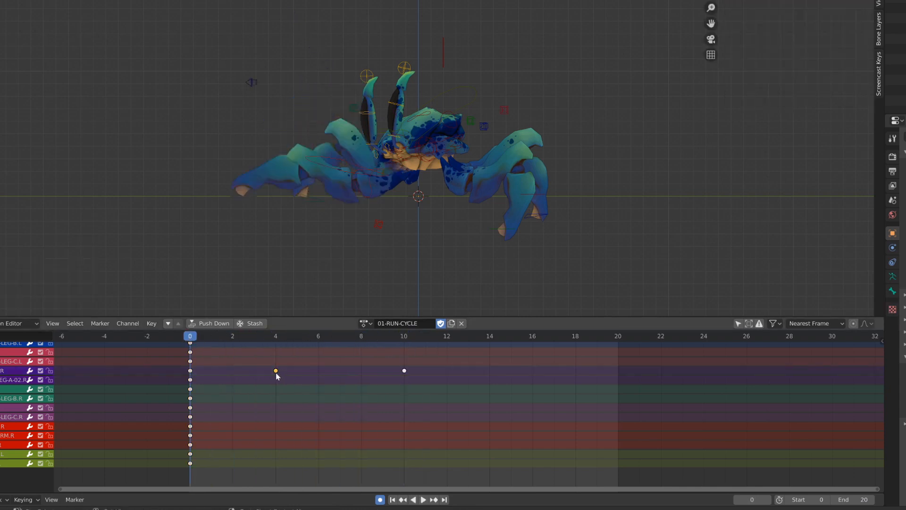
drag(277, 372, 297, 370)
drag(191, 348, 253, 359)
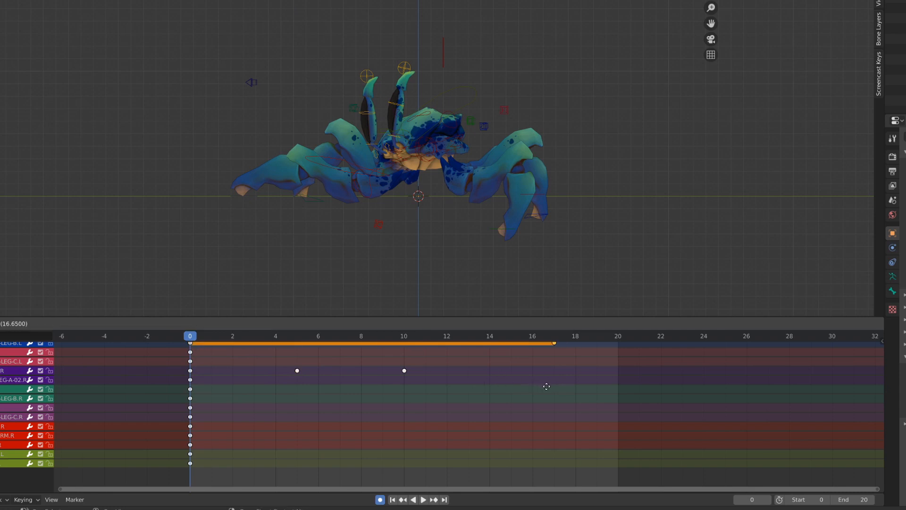
drag(547, 386, 193, 379)
Select the front right foot control and show only the selected bone's animation channels
key(space)
click(243, 194)
click(738, 324)
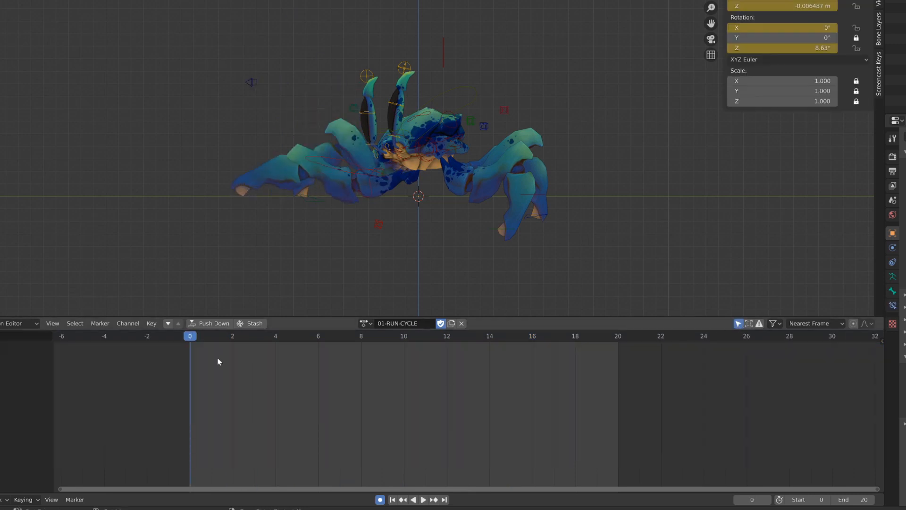
Duplicate the foot control's frame 0 keys to frame 15 to close the cycle
middle_drag(206, 462, 201, 416)
click(186, 347)
key(shift+d)
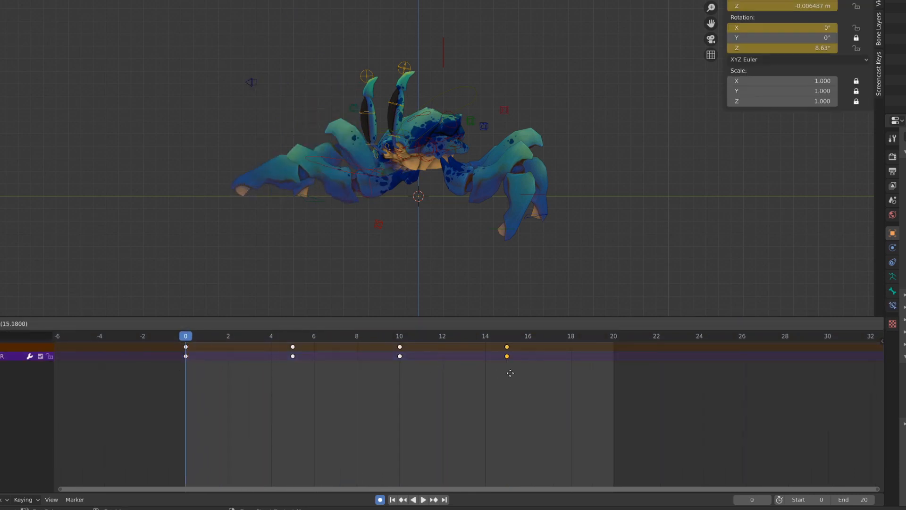
click(510, 372)
Set the animation's end frame to 14 and play back the leg's cycle
text(14)
key(Return)
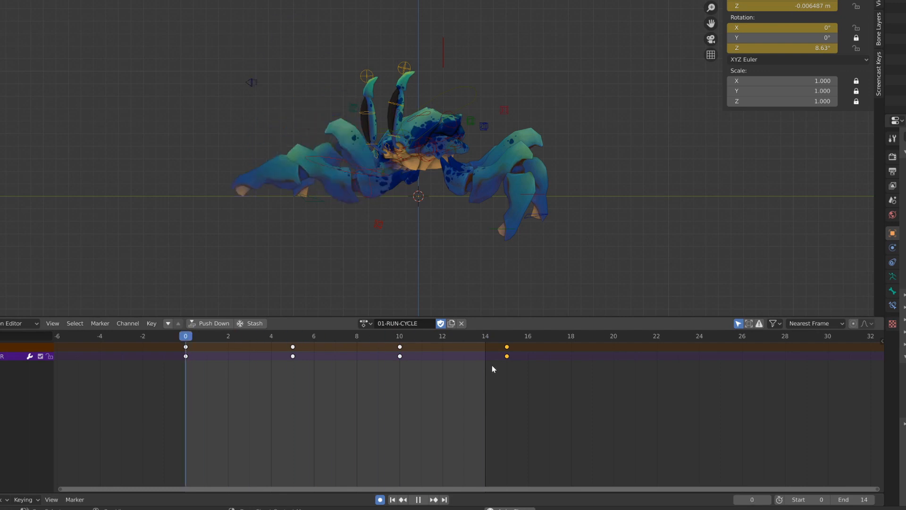
key(space)
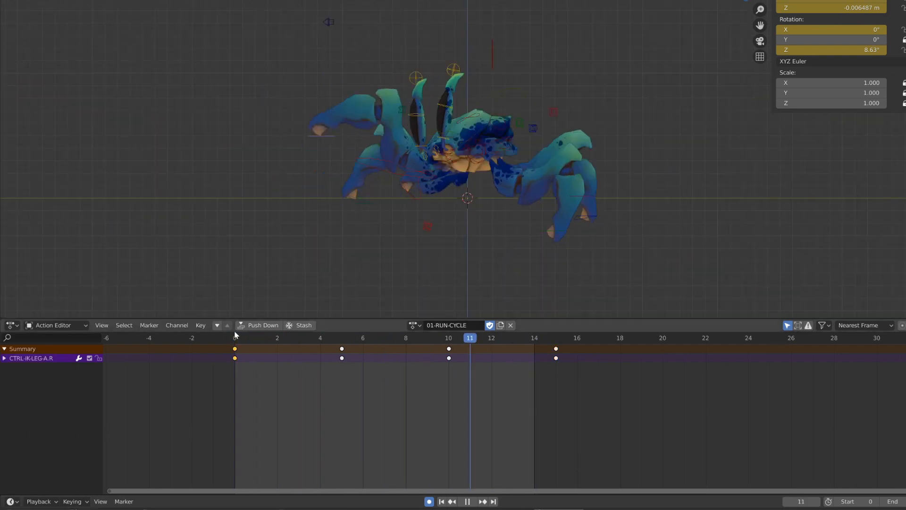
key(Escape)
Switch the Action Editor area to the Graph Editor to show the foot control's curves
click(29, 325)
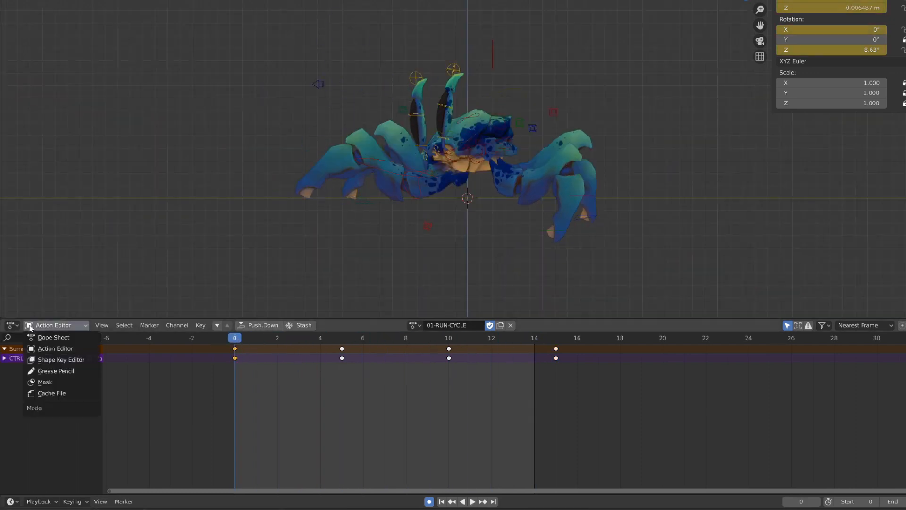
click(10, 327)
click(48, 325)
click(11, 325)
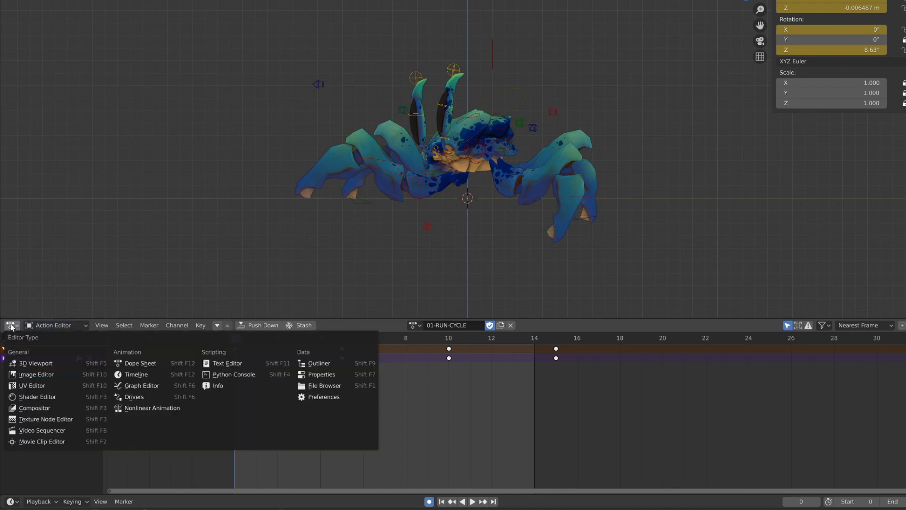
click(128, 388)
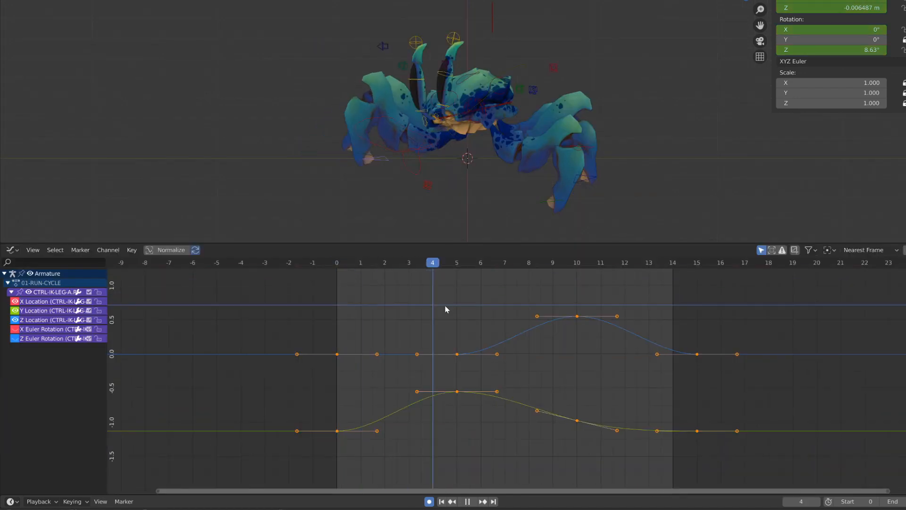
Set the foot control's location keys at frame 5 to Vector handles
key(v)
click(471, 401)
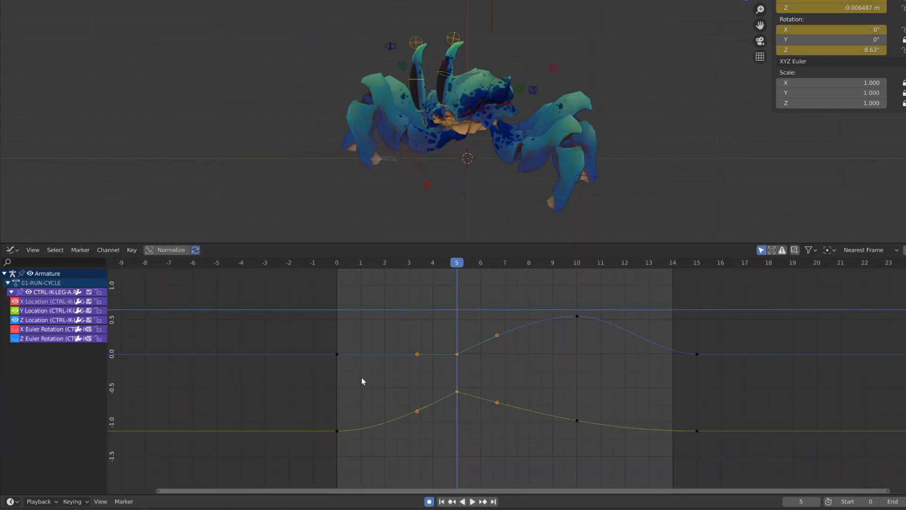
click(361, 457)
Set the foot control's keys at frame 0 to Vector handles and play the animation from the start
scroll(393, 415, down, 3)
middle_drag(392, 415, 381, 437)
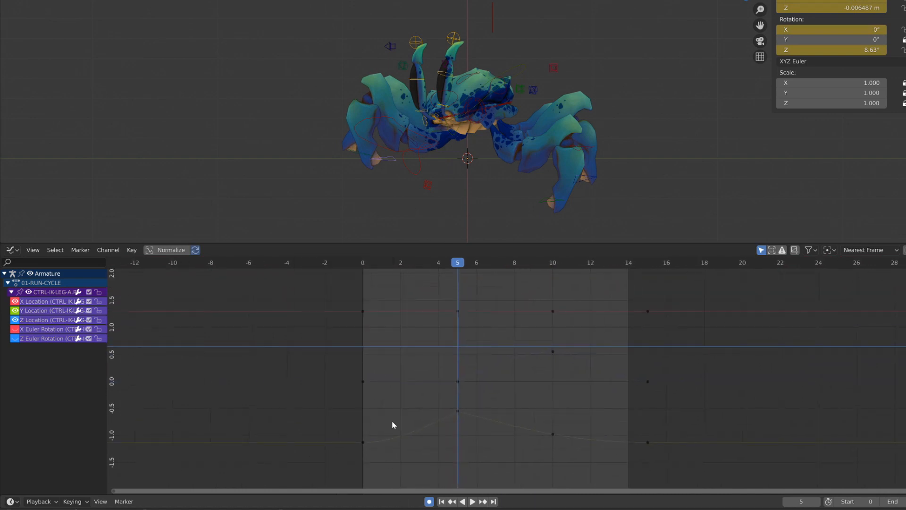
drag(335, 349, 378, 451)
key(v)
click(397, 409)
middle_drag(398, 409, 383, 379)
click(348, 262)
key(space)
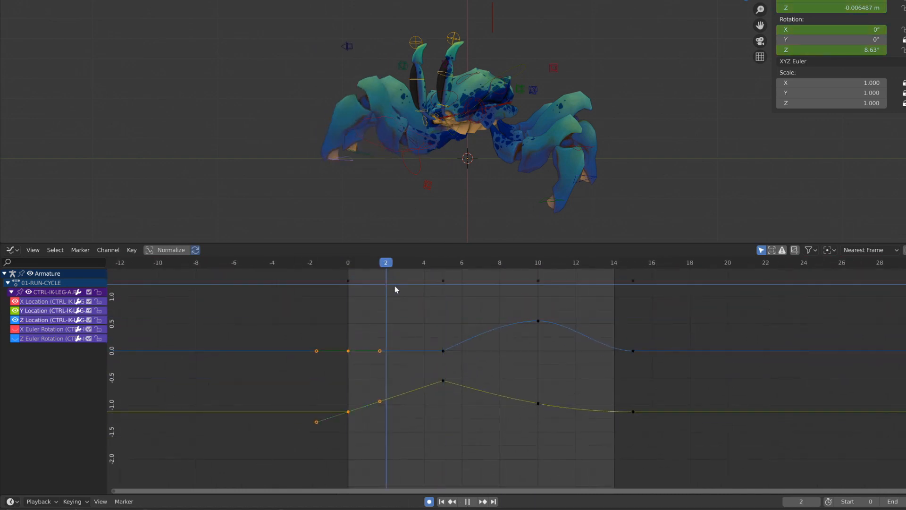
Duplicate the Y Location key from frame 10 to frame 7 and raise it above the frame 5 key
drag(394, 286, 474, 294)
scroll(448, 346, up, 2)
click(434, 373)
click(431, 380)
scroll(437, 384, up, 2)
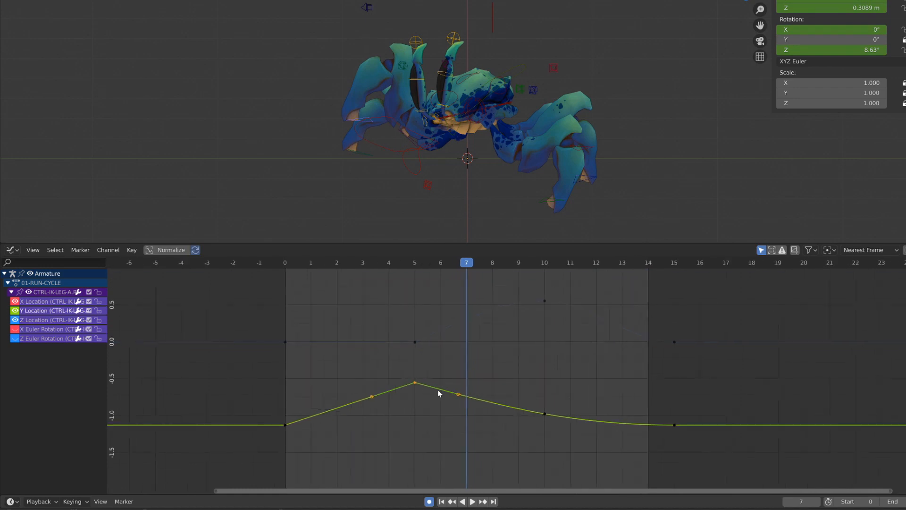
click(546, 415)
key(shift+d)
key(x)
click(467, 398)
key(g)
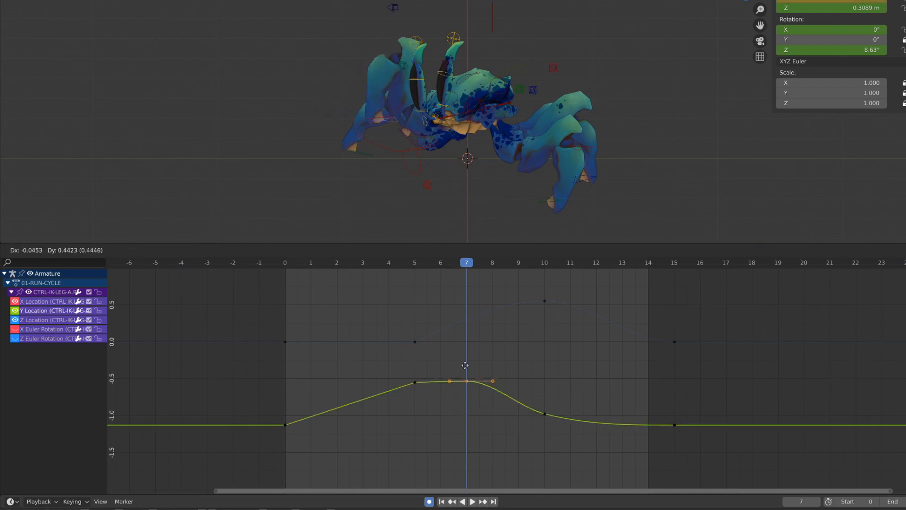
Duplicate the Y Location key from frame 15 to frame 13 and lower it slightly
drag(390, 270, 673, 347)
click(674, 425)
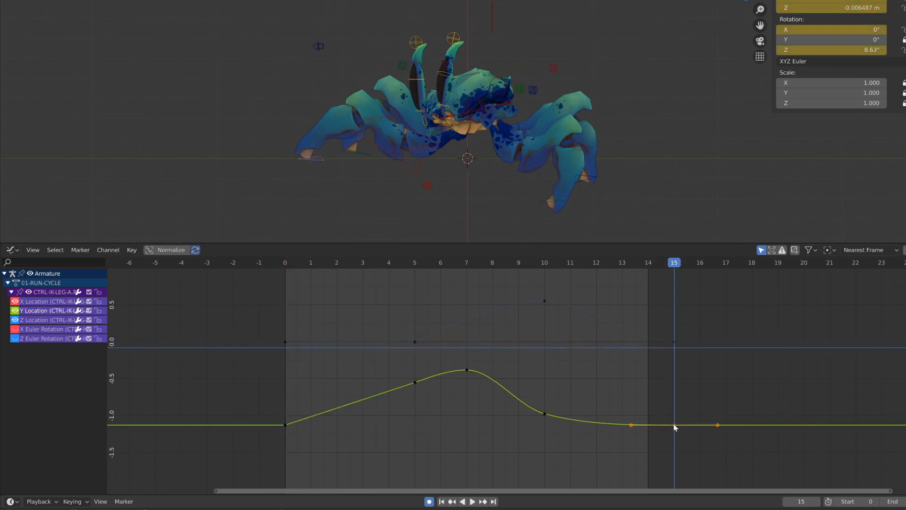
click(626, 427)
middle_drag(626, 429, 627, 412)
key(g)
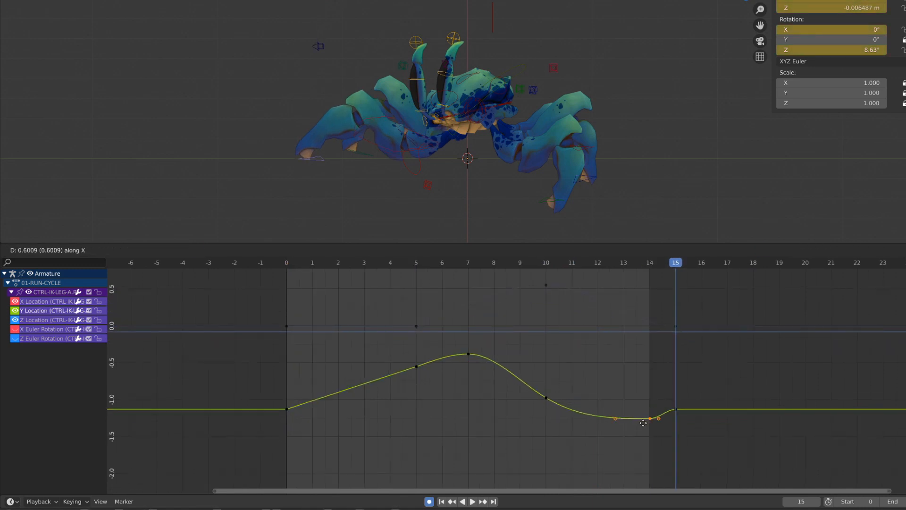
Set the Y Location key at frame 15 to Vector handles and play back the cycle
key(v)
click(678, 416)
key(space)
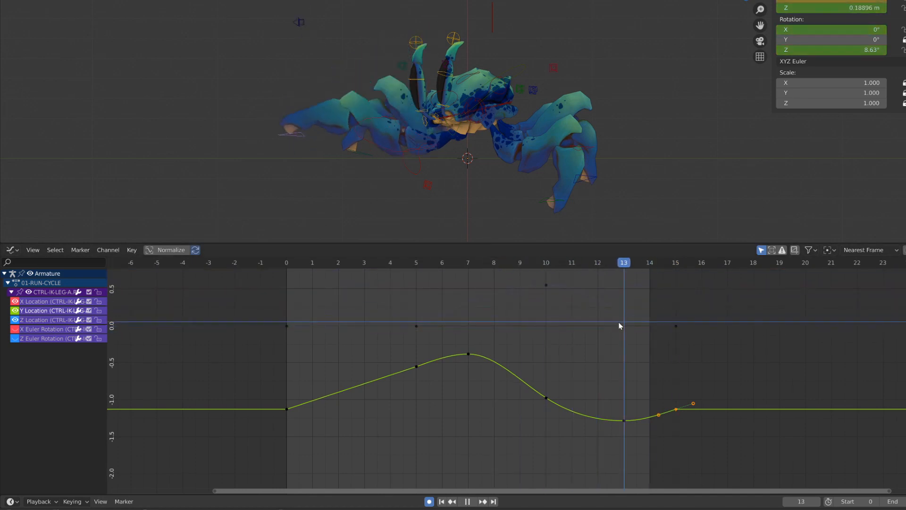
key(space)
click(640, 273)
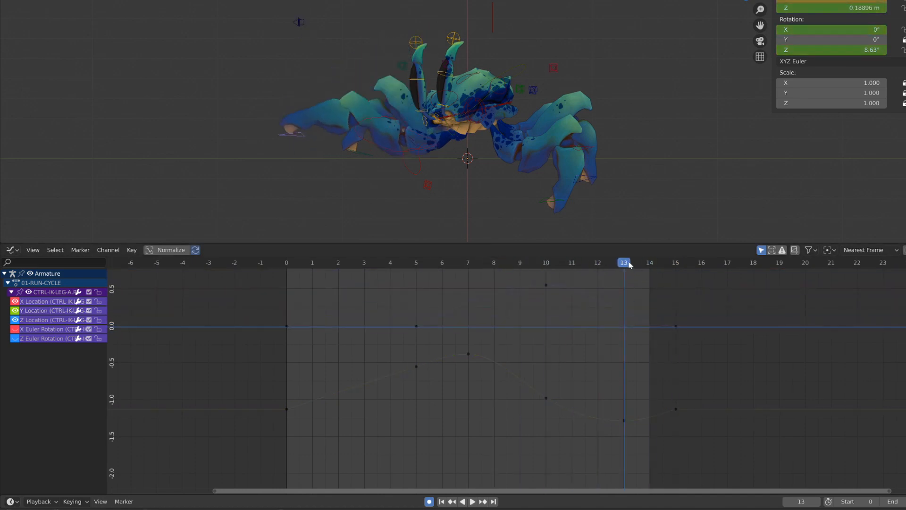
Raise the Y Location key at frame 13 slightly
key(space)
click(623, 421)
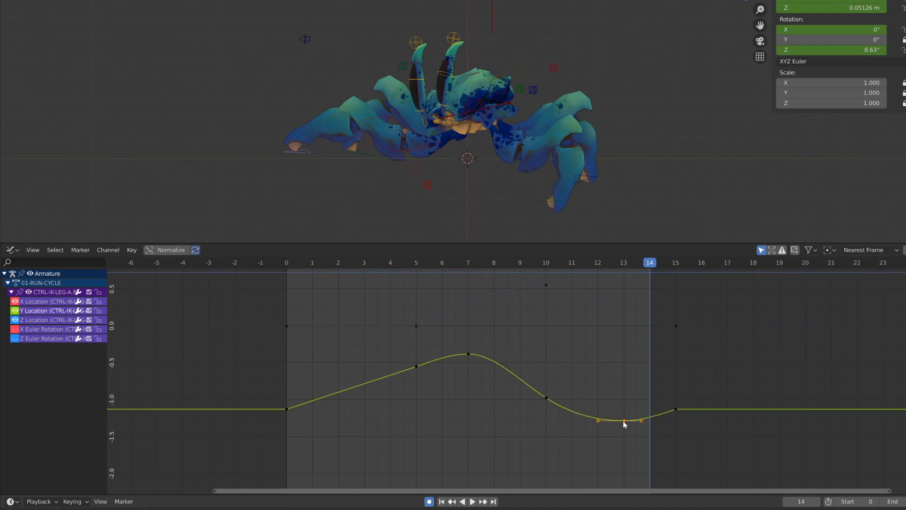
key(g)
click(622, 411)
Lower the Y Location key at frame 10 slightly and duplicate it to frame 12, below the frame 13 key
drag(577, 264, 578, 287)
click(546, 397)
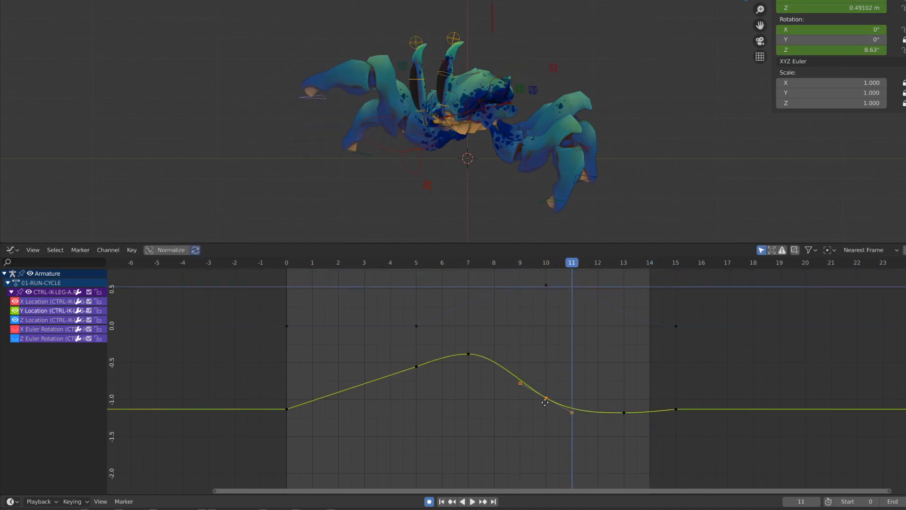
key(g)
key(shift+d)
click(583, 419)
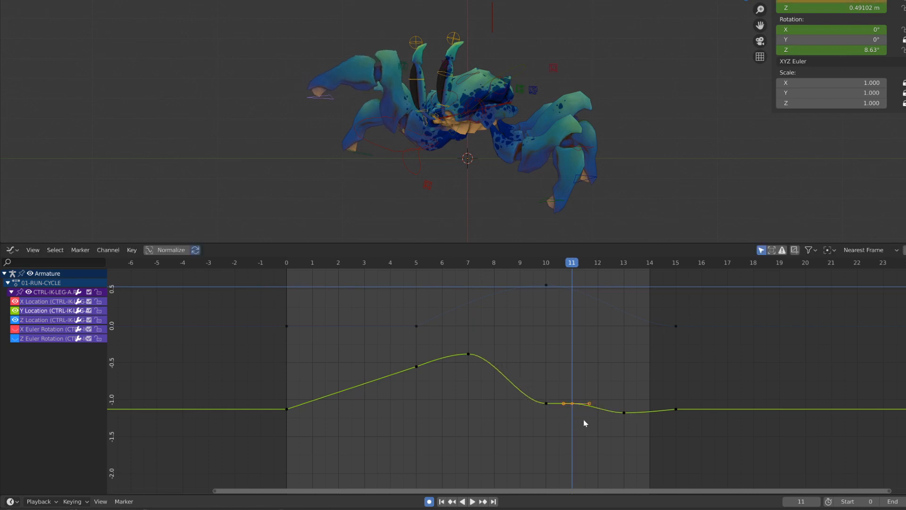
key(g)
drag(499, 270, 594, 335)
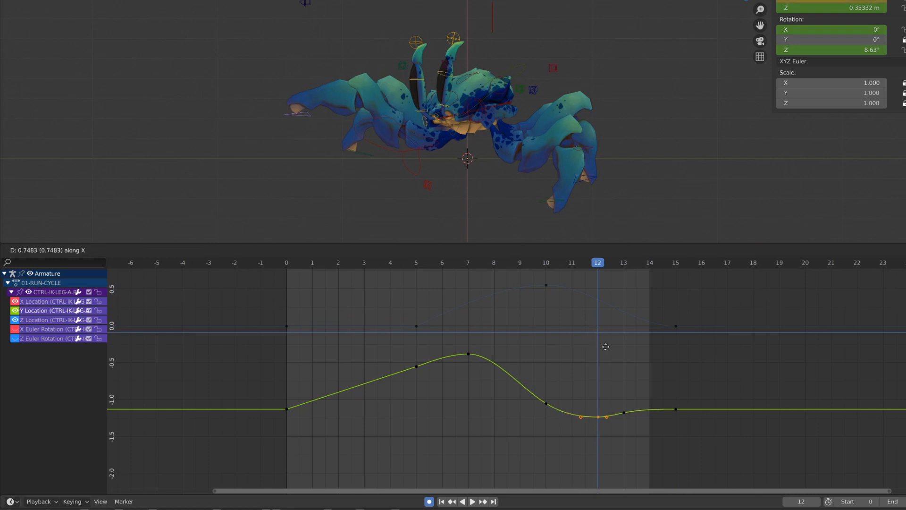
Delete the Y Location key at frame 13
drag(546, 286, 623, 290)
right_click(624, 413)
key(Delete)
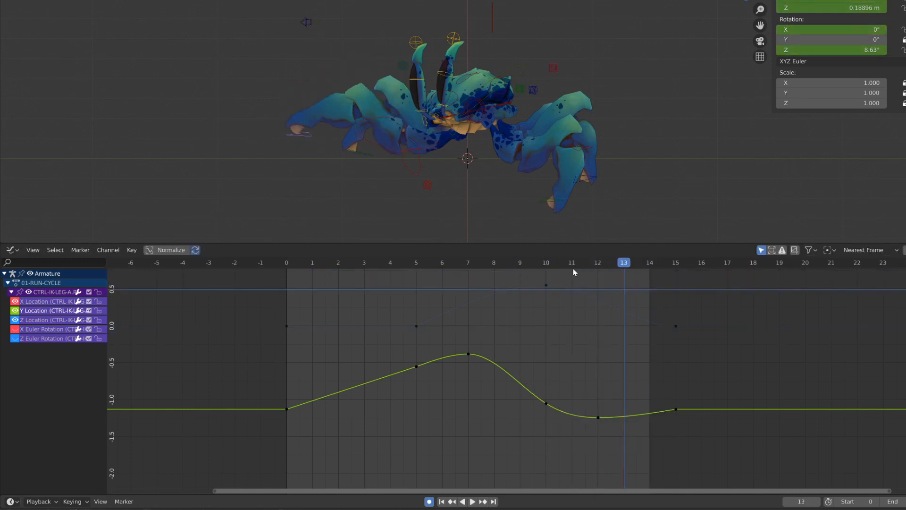
Change the handle type of the Z Location key at frame 15
drag(573, 270, 675, 324)
right_click(673, 326)
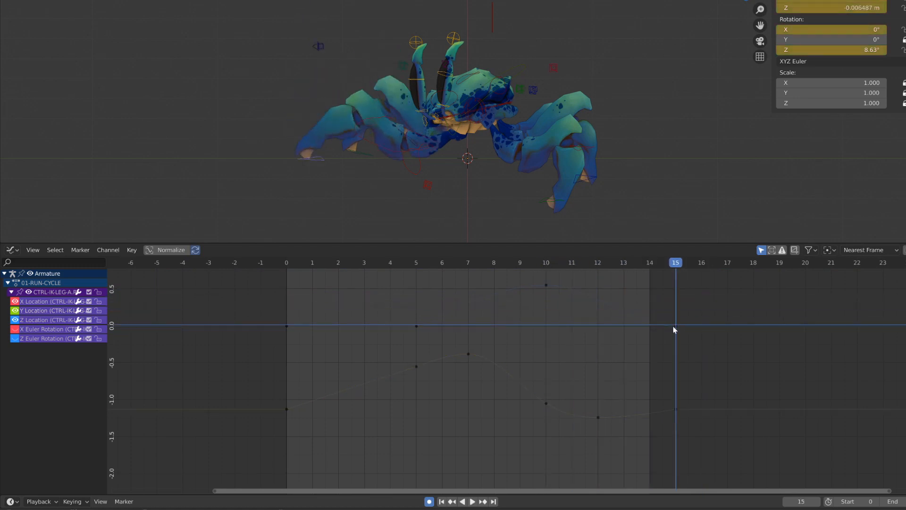
key(v)
click(676, 328)
Scrub through the leg's cycle and play back the animation
middle_drag(437, 330, 448, 344)
drag(423, 272, 687, 271)
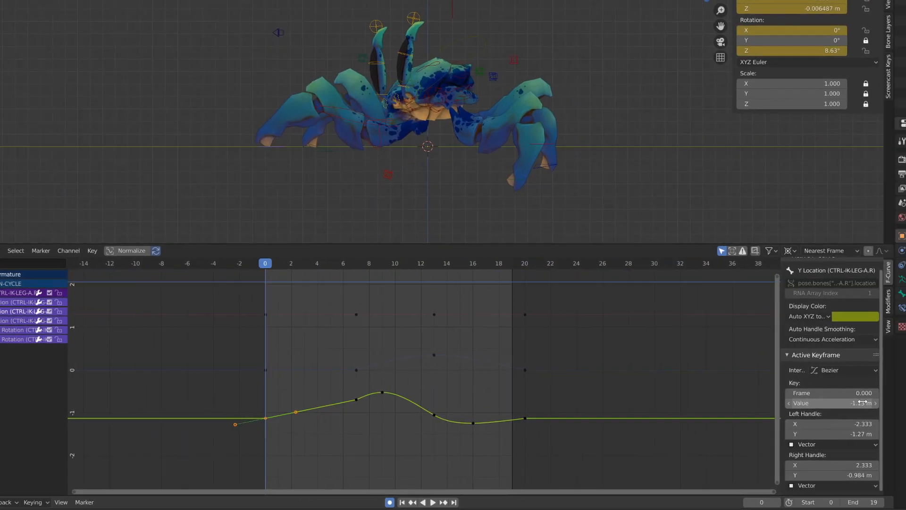
drag(377, 267, 386, 268)
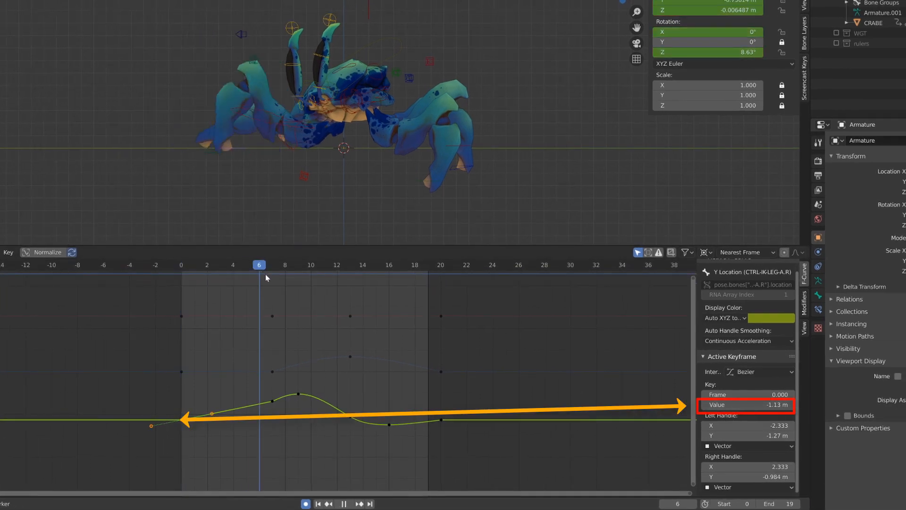
key(space)
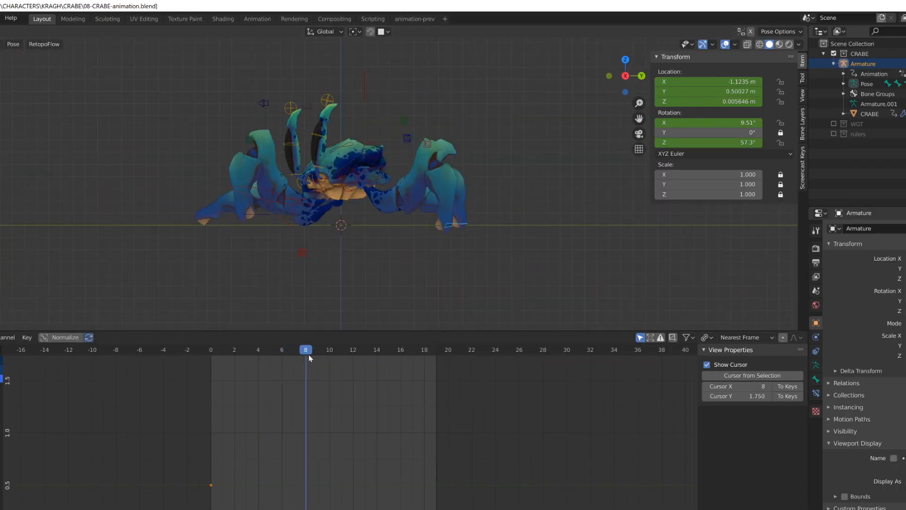
Move the B.L leg's foot control along Y to key its positions at frames 3 and 16, about 0.45 m at frame 16
drag(309, 355, 400, 373)
key(g)
key(y)
click(494, 244)
key(g)
key(y)
click(427, 304)
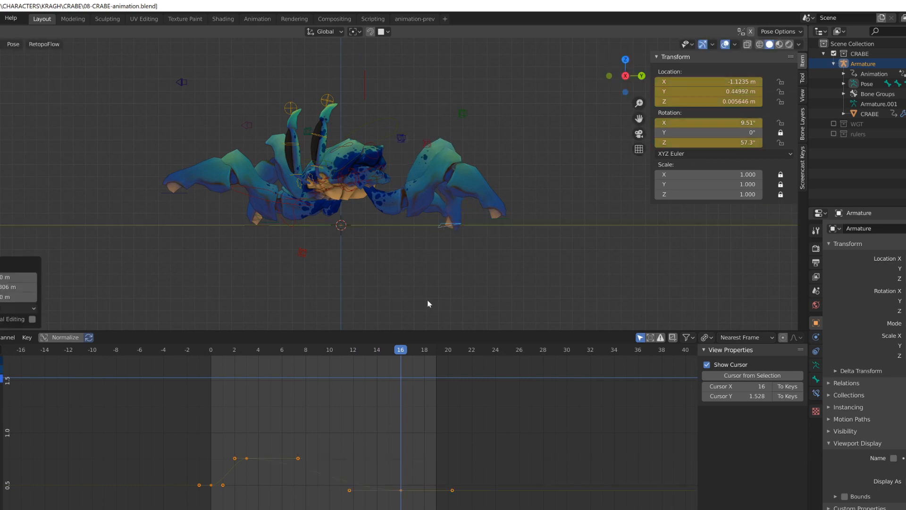
Spread the Y Location keys apart in value, to about 0.8 m at frame 3 and 0.42 m at frame 16
click(428, 491)
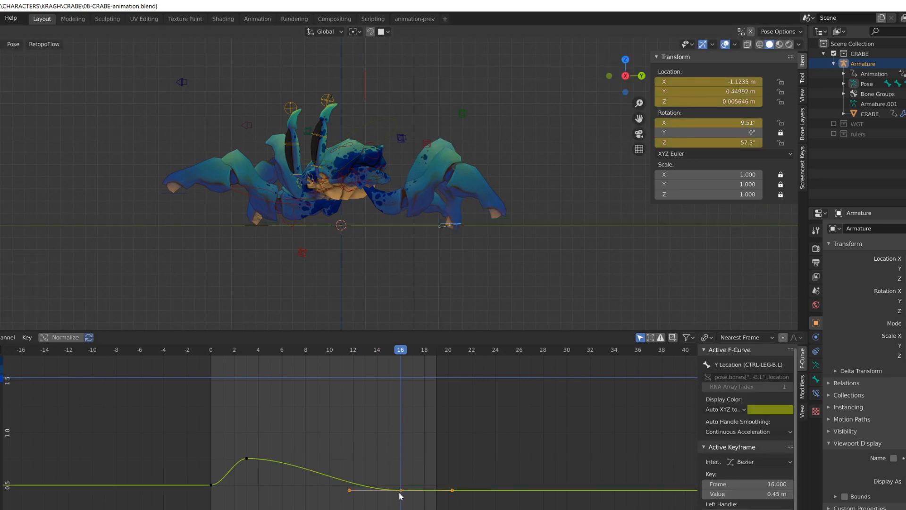
click(247, 350)
shift+drag(247, 457, 245, 420)
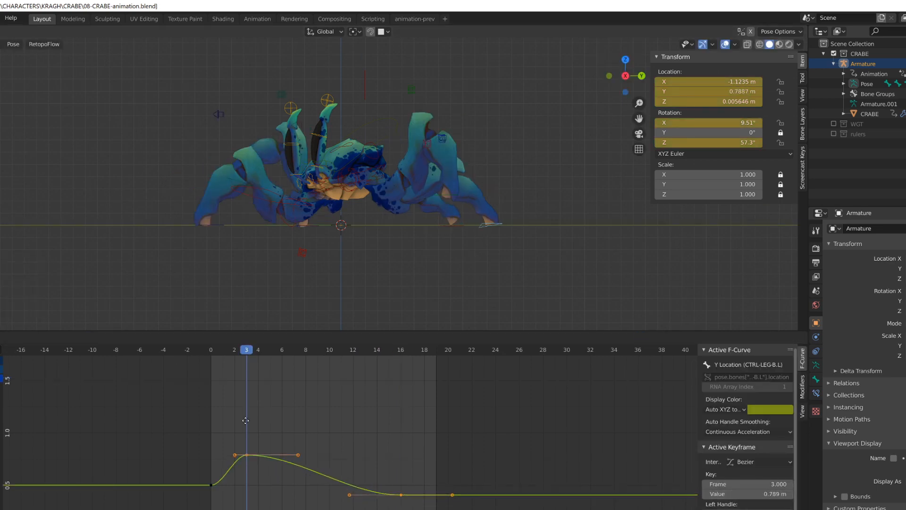
Copy the Y Location key from frame 3 to frame 23 and insert a key at frame 20
drag(453, 360, 484, 367)
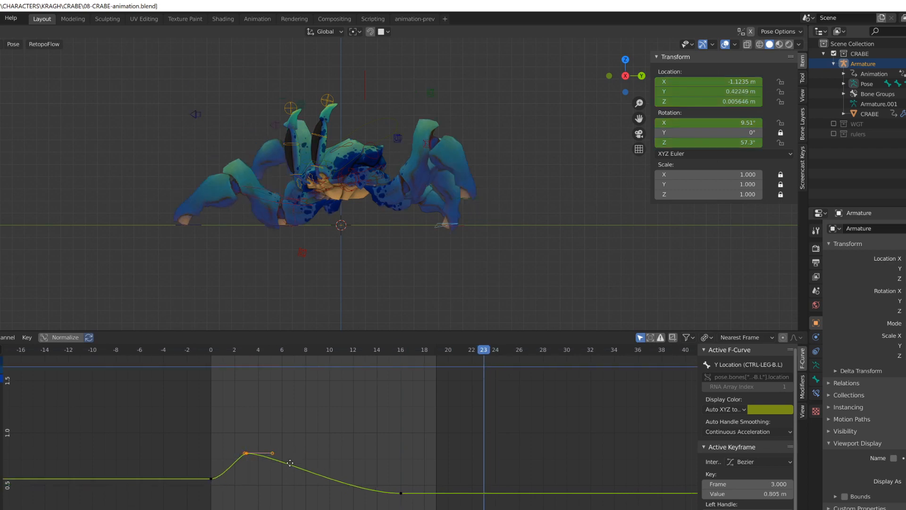
key(ctrl+v)
click(448, 351)
key(i)
Set the Y Location keys to Vector handles and duplicate the frame 20 key to frame 0
click(456, 460)
key(v)
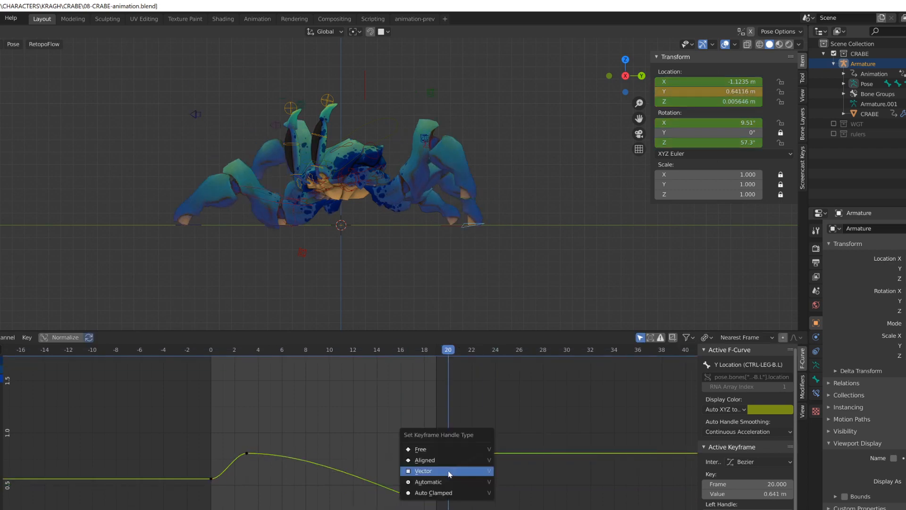
click(449, 472)
key(shift+d)
click(211, 491)
click(211, 352)
drag(211, 354, 317, 415)
Set the Z Location keys at frames 3 and 16 to Vector handles and add a key at frame 11 of about 0.25 m
middle_drag(307, 453, 294, 363)
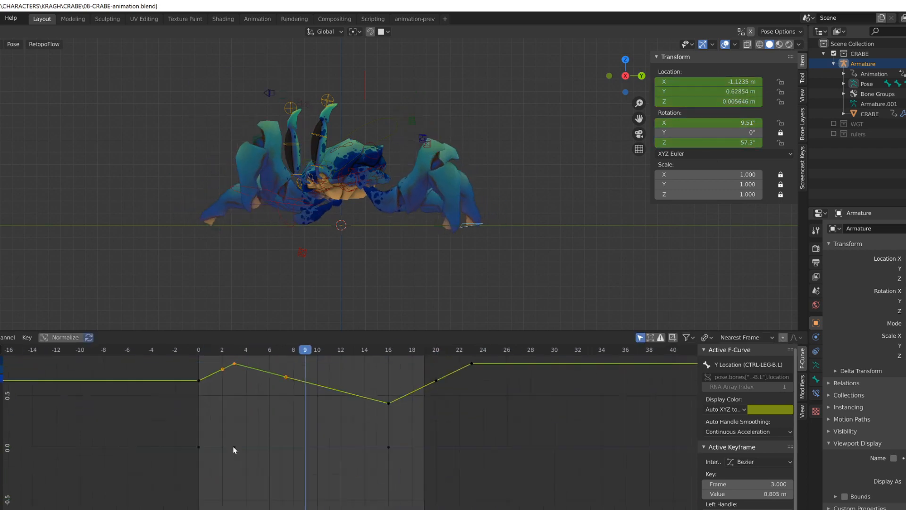
click(234, 446)
shift+click(389, 446)
key(v)
click(388, 450)
key(i)
click(334, 433)
middle_drag(330, 427, 327, 469)
Duplicate the Y Location key from frame 16 to frame 15, change its handle type and lower it
drag(252, 375, 373, 410)
click(381, 437)
click(385, 447)
key(shift+d)
click(374, 449)
key(v)
click(376, 468)
key(g)
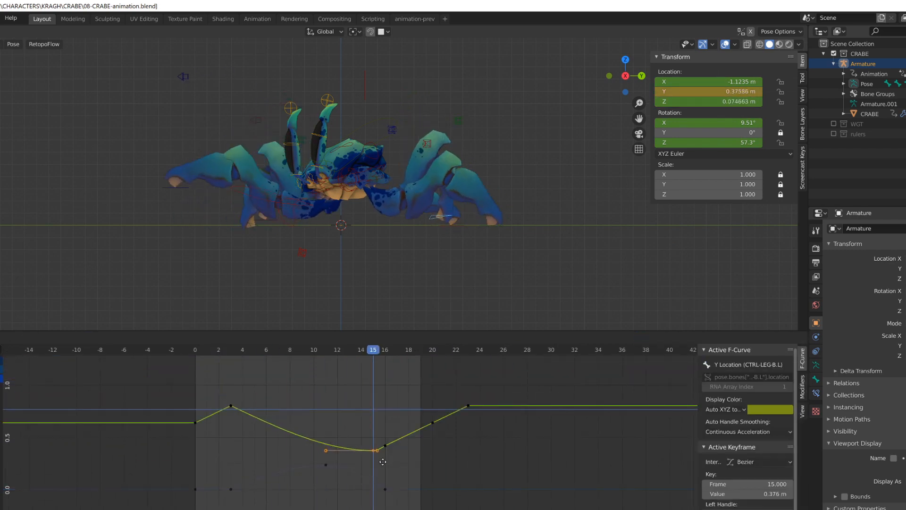
Add a Y Location key at frame 5 of about 0.876 m and delete the key at frame 23
drag(372, 368, 267, 396)
ctrl+right_click(255, 399)
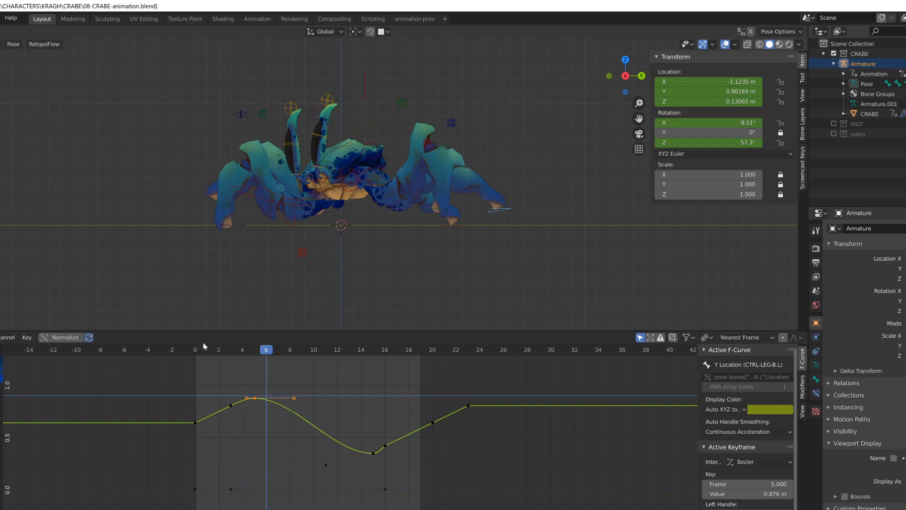
key(space)
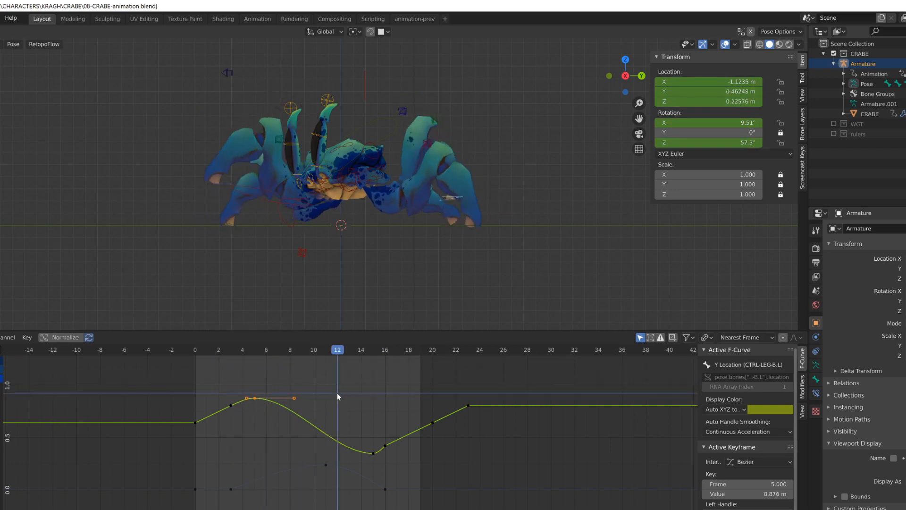
click(469, 406)
key(Delete)
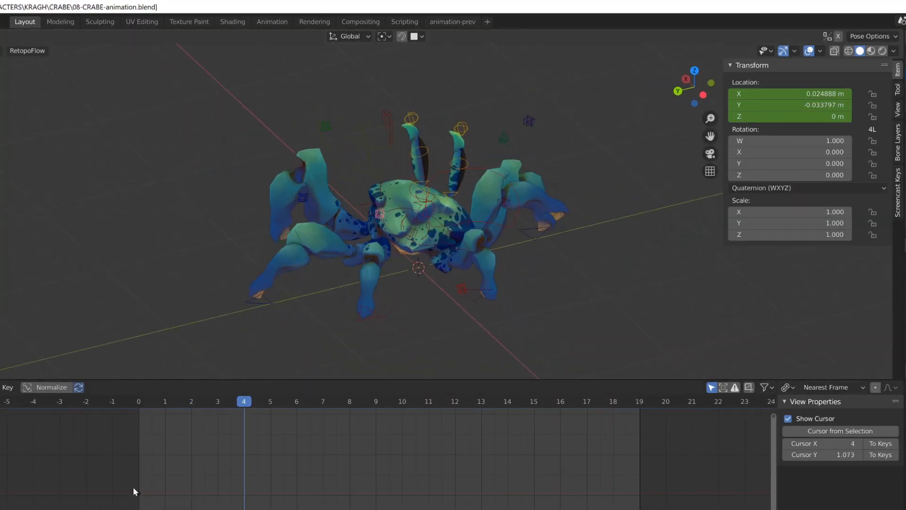
Place an X Location key for the C.L leg's pole target at frame 3 and adjust the control's location keys
click(230, 494)
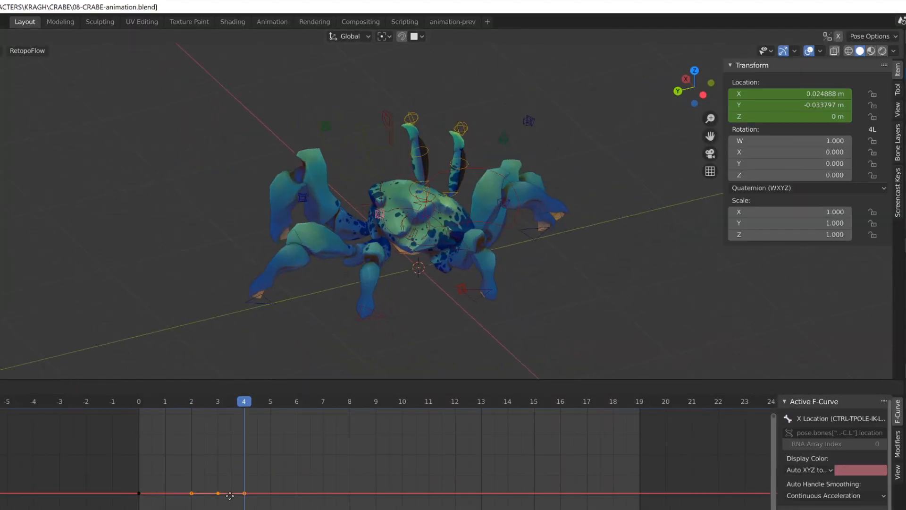
key(g)
drag(240, 486, 146, 472)
key(g)
drag(141, 507, 613, 471)
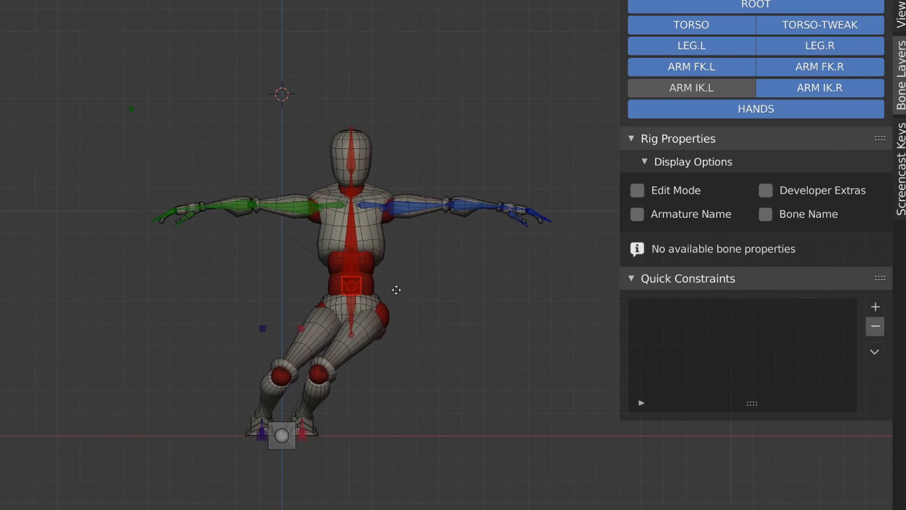
Shift the human rig's torso sideways and reposition the knee pole targets
click(412, 288)
shift+middle_drag(301, 328, 366, 305)
click(366, 304)
shift+click(328, 305)
key(g)
click(251, 225)
key(g)
click(456, 352)
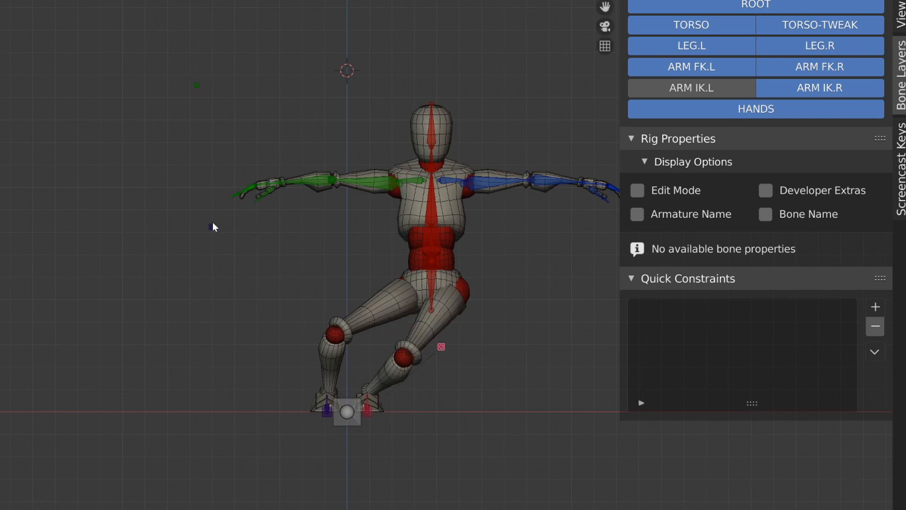
click(211, 227)
key(g)
click(448, 239)
Lean and twist the human rig's upper body by rotating the spine bone
key(r)
key(r)
key(z)
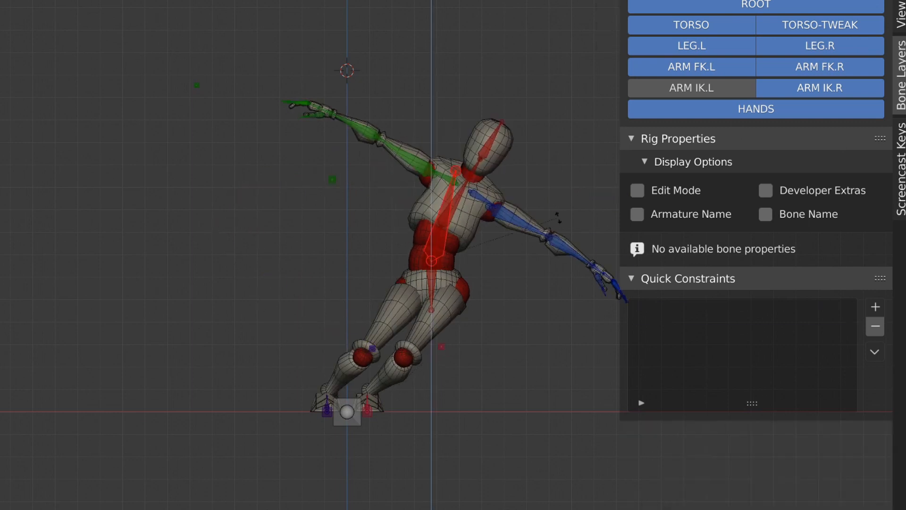
middle_drag(359, 241, 491, 238)
key(r)
middle_drag(548, 236, 377, 226)
Rotate the arm bones to bend the right arm and swing the left arm forward
click(281, 208)
key(r)
key(z)
key(z)
click(325, 239)
click(474, 249)
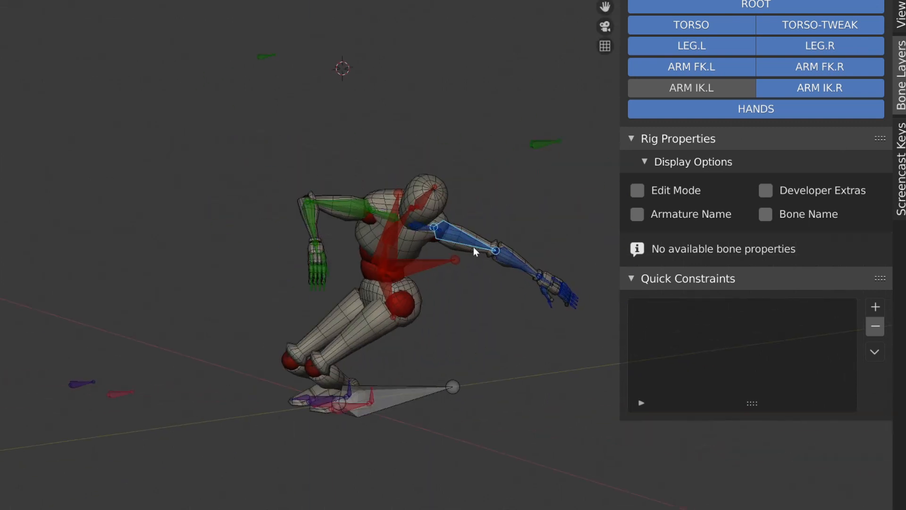
Rotate the neck and head to bring the head upright in the front view
middle_drag(475, 249, 481, 196)
key(KP_1)
click(496, 191)
key(r)
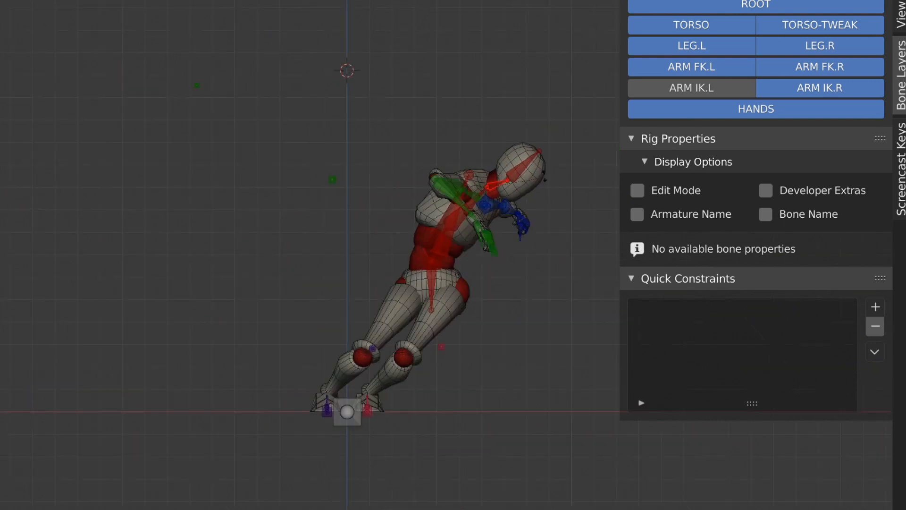
click(494, 134)
Move the left foot control outward to widen the stance and rotate the hips
click(372, 412)
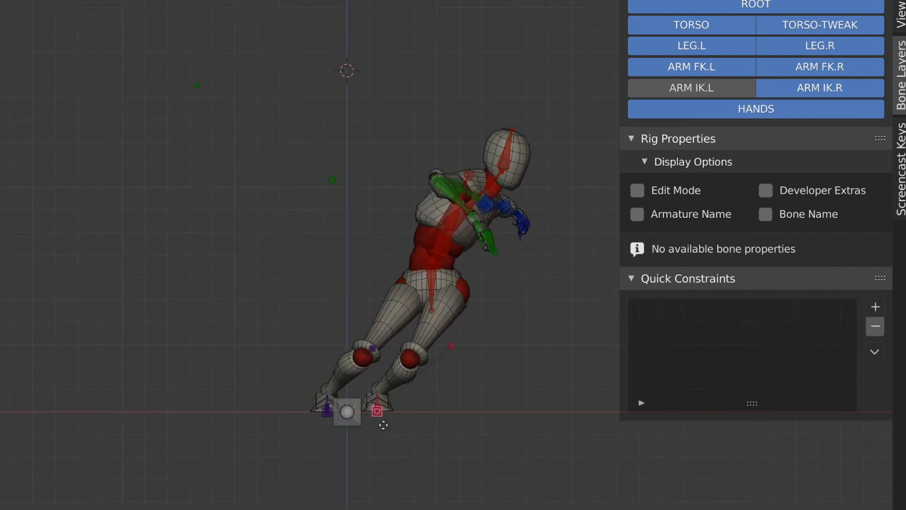
key(g)
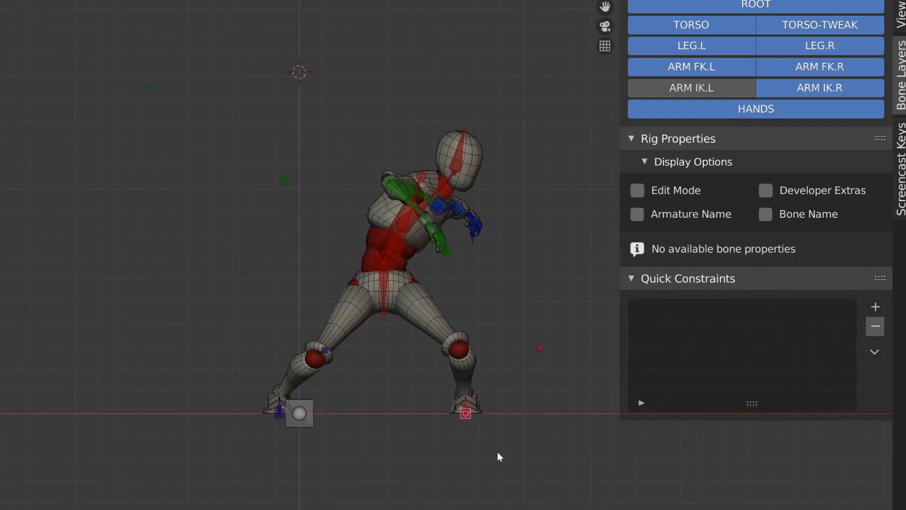
scroll(410, 248, up, 2)
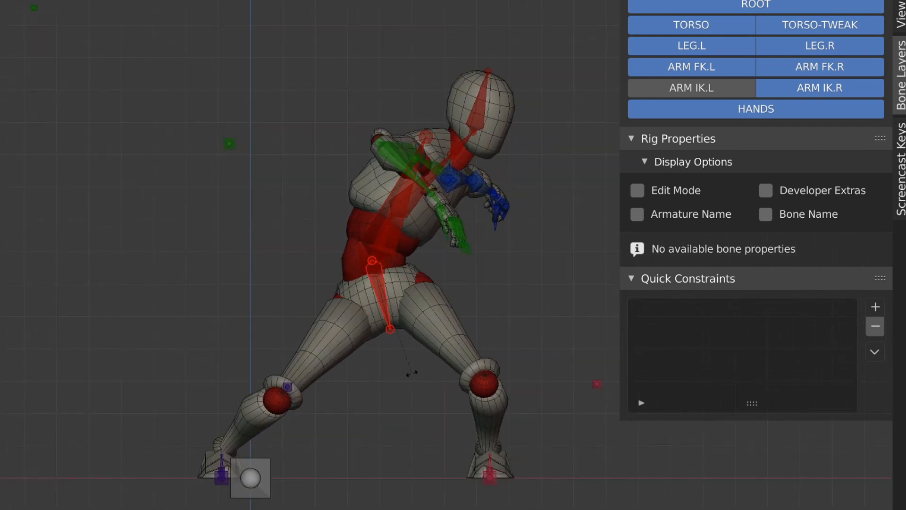
Move the right knee pole target outward and rotate the left foot control about Z
scroll(344, 411, down, 3)
scroll(309, 406, up, 2)
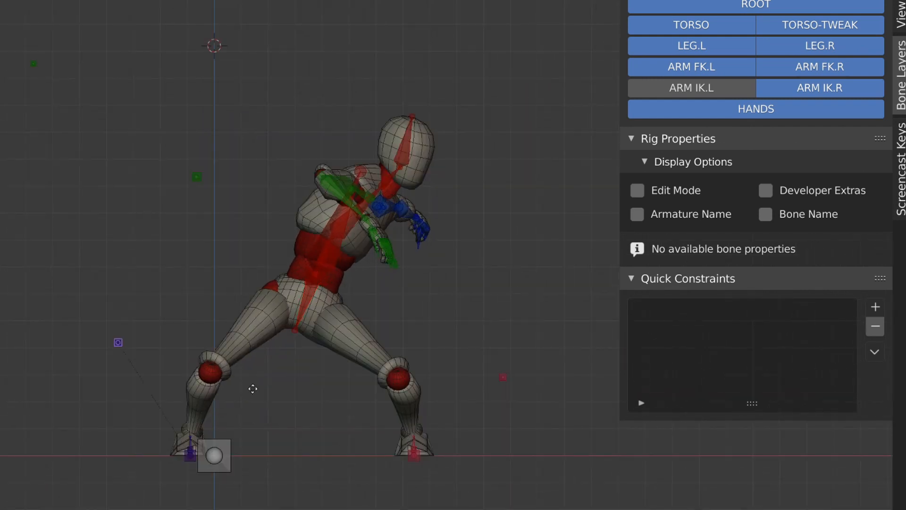
click(411, 462)
key(r)
key(z)
click(376, 437)
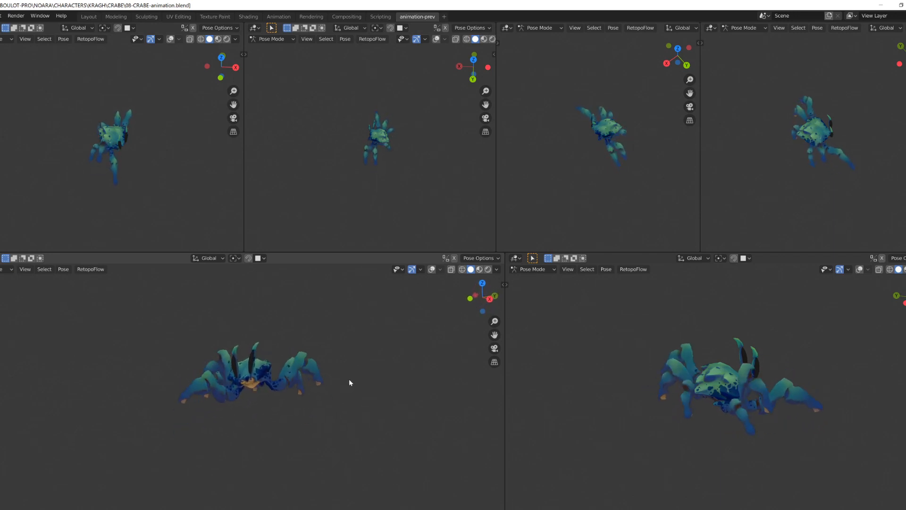
Open the animation-prev workspace and add a new workspace from the General Layout preset
middle_drag(349, 379, 356, 424)
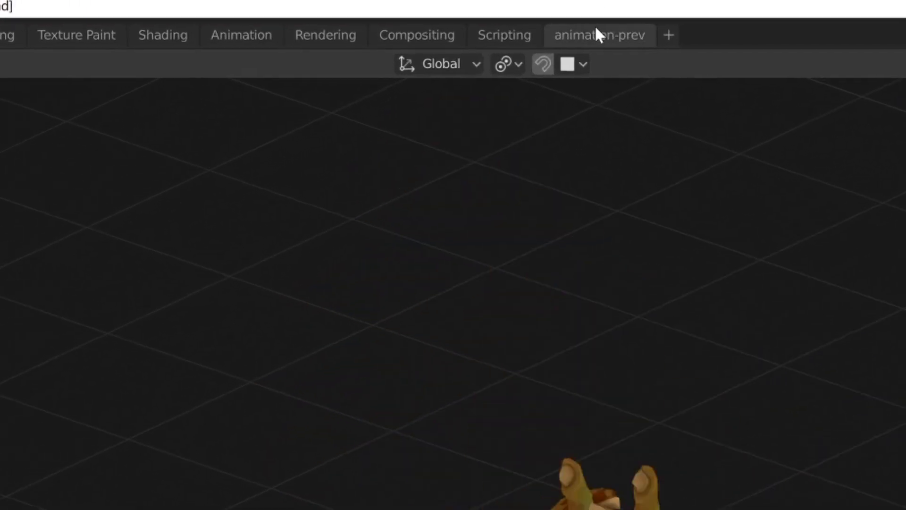
click(449, 9)
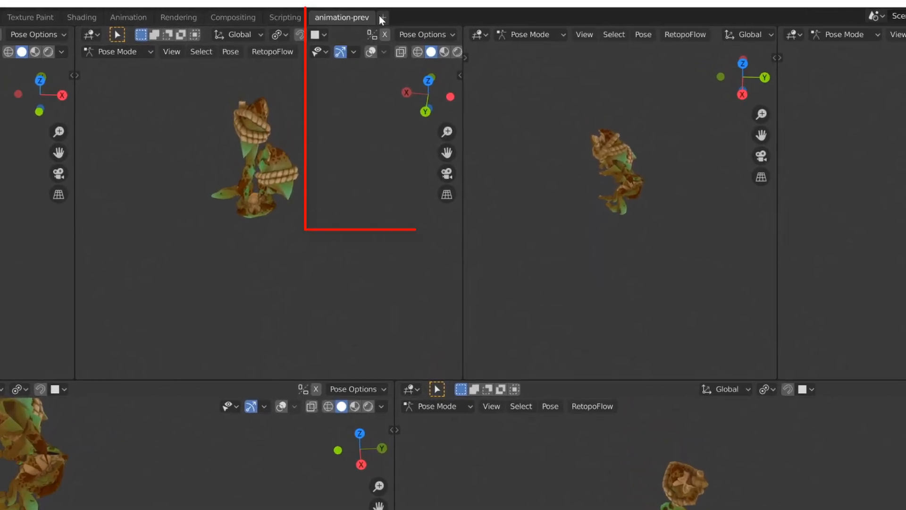
click(381, 19)
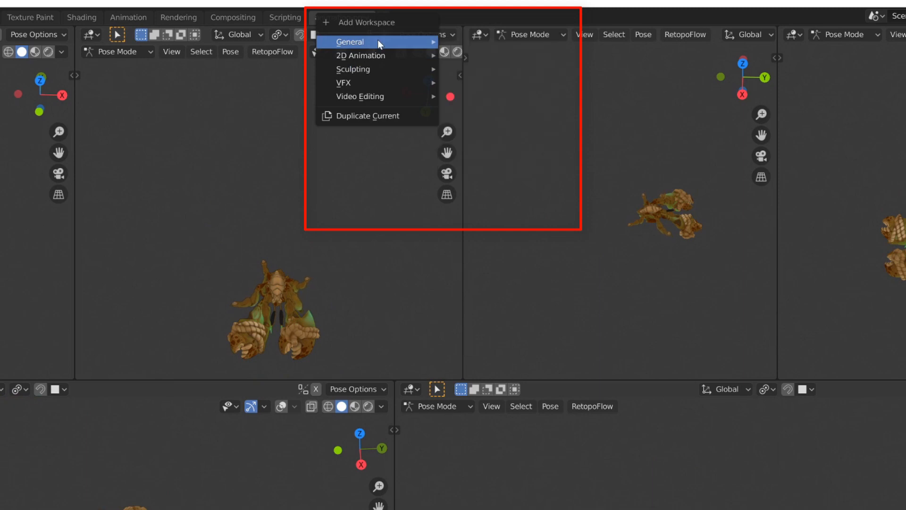
mouse_move(378, 42)
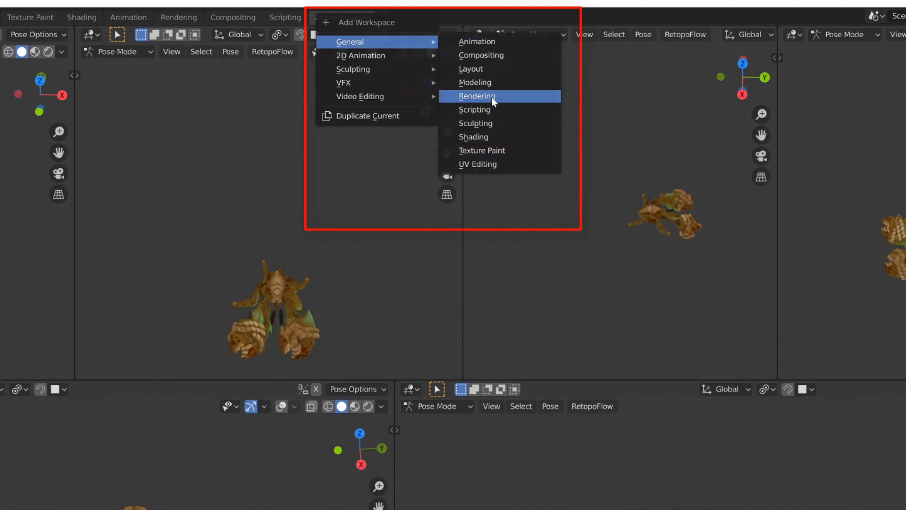
click(486, 69)
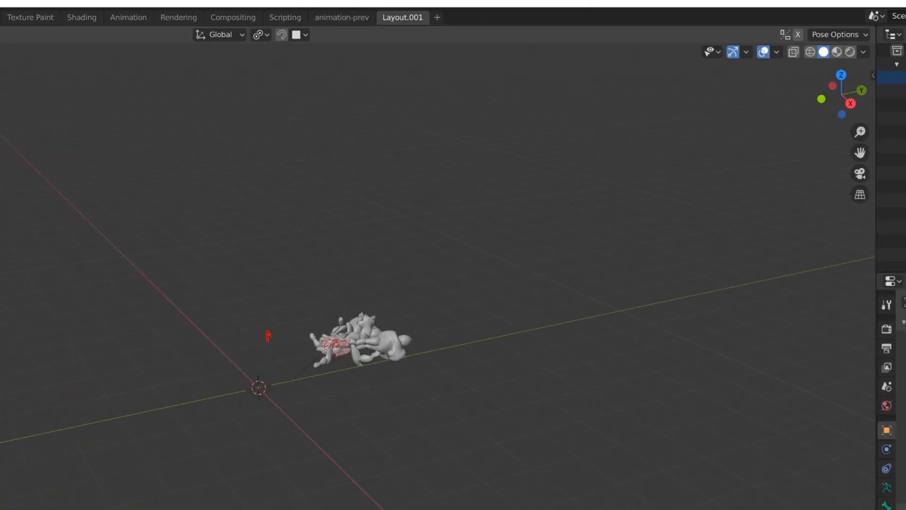
Set the viewport shading to Flat lighting with Texture color
click(863, 52)
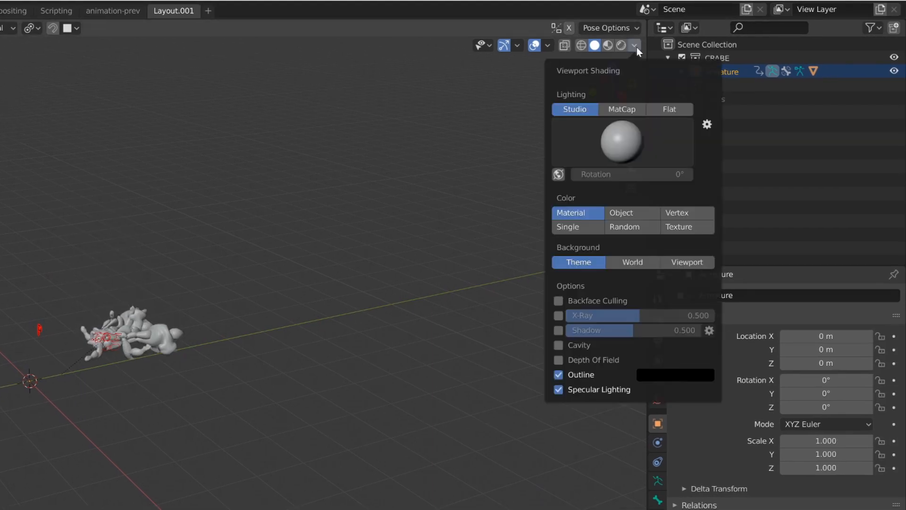
click(663, 109)
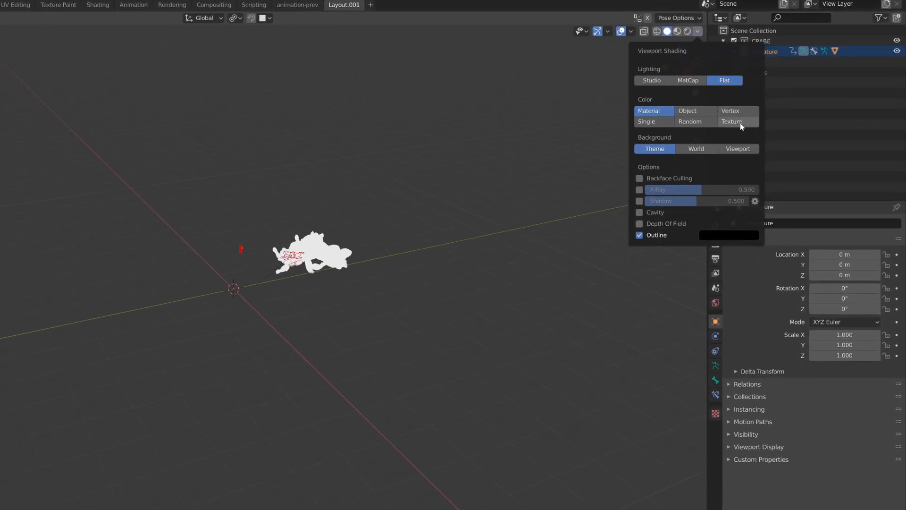
click(740, 123)
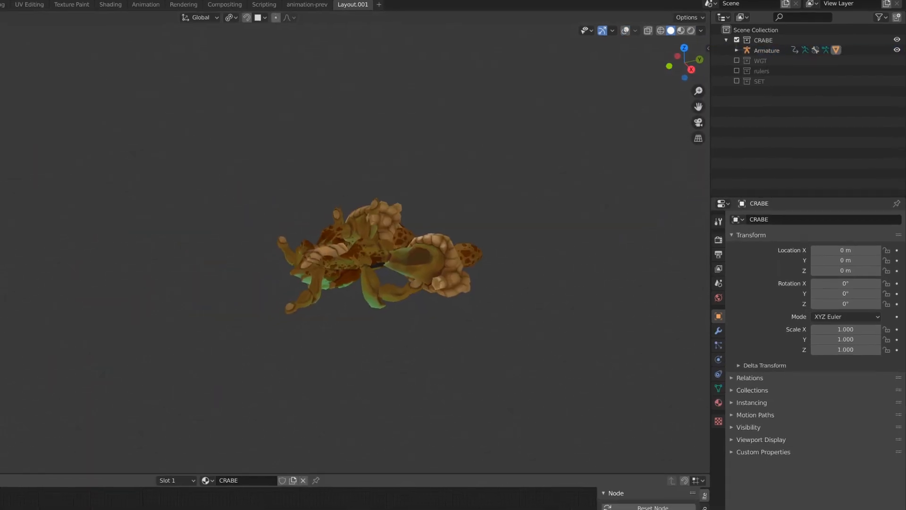
Preview the CRABE material's image textures one by one in the viewport, finish on the diffuse texture, and open the animation-prev workspace
click(265, 436)
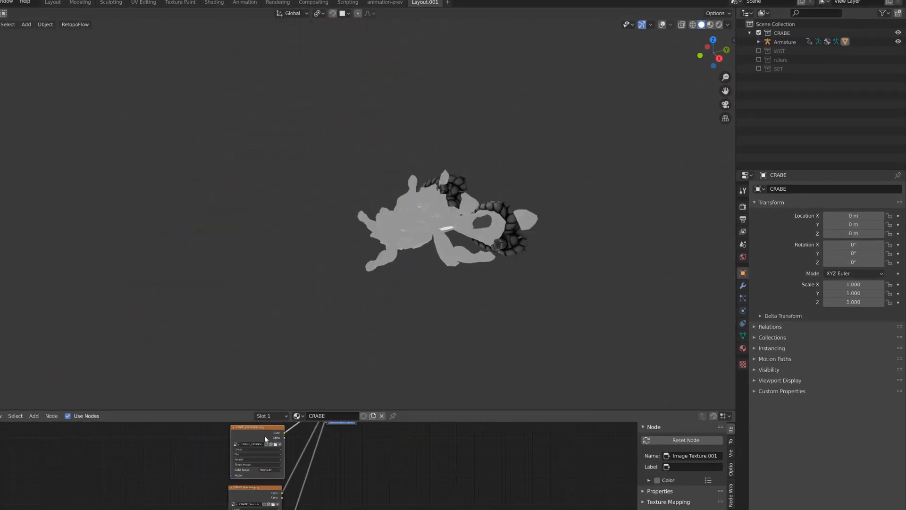
click(251, 488)
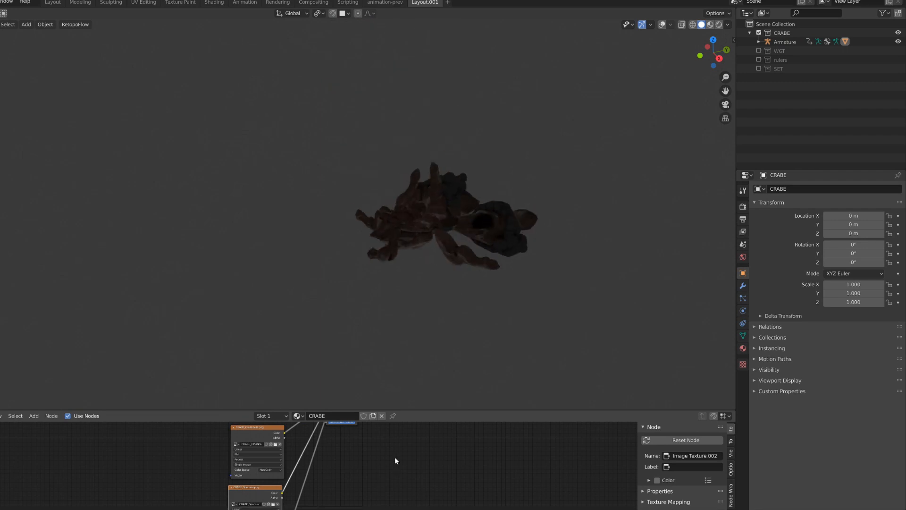
click(241, 432)
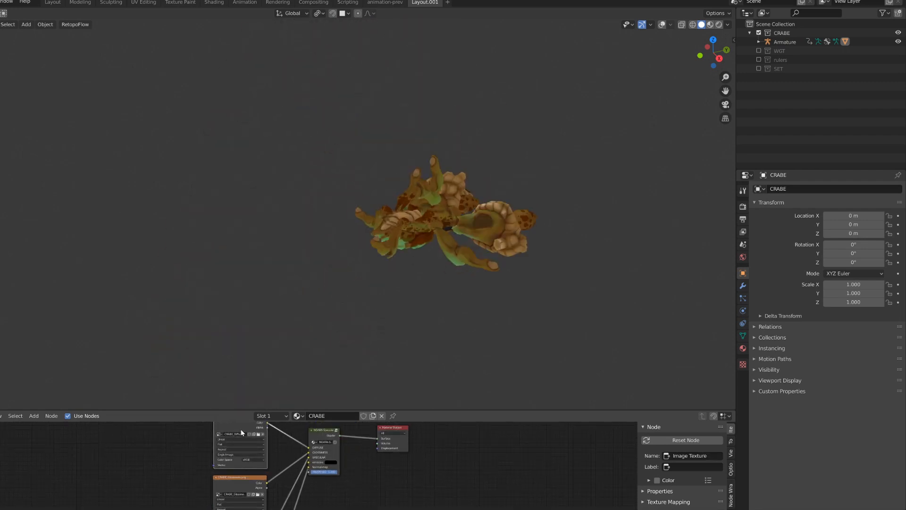
key(space)
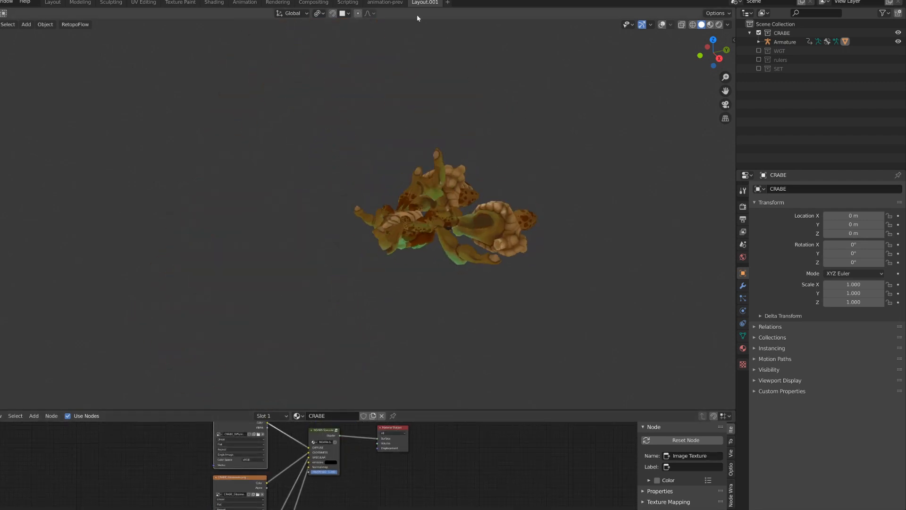
click(397, 3)
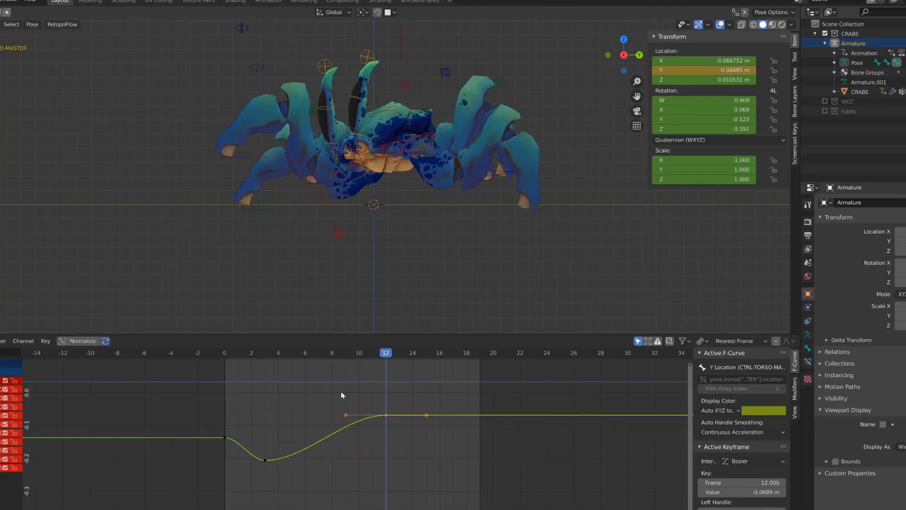
Repeat the torso master's frame 0 key at frame 20 and select all keyframes of the right eye control
drag(358, 361, 492, 400)
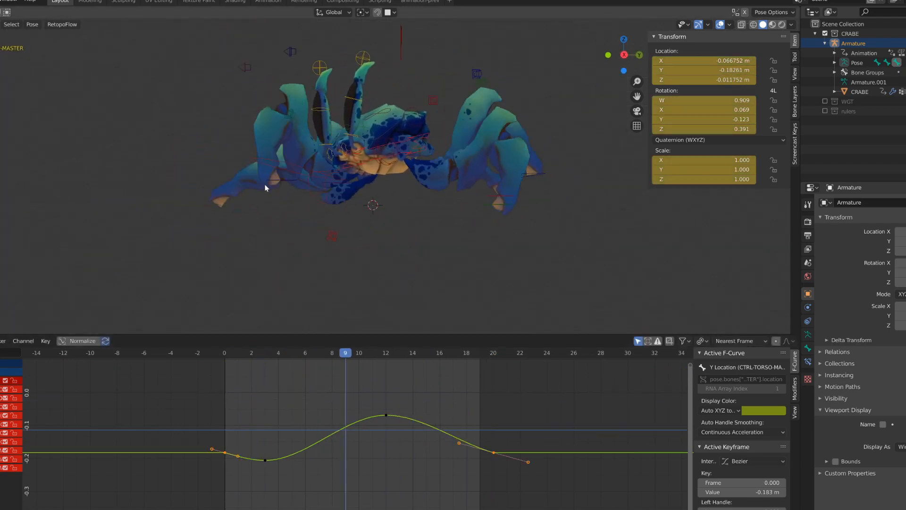
middle_drag(263, 187, 255, 243)
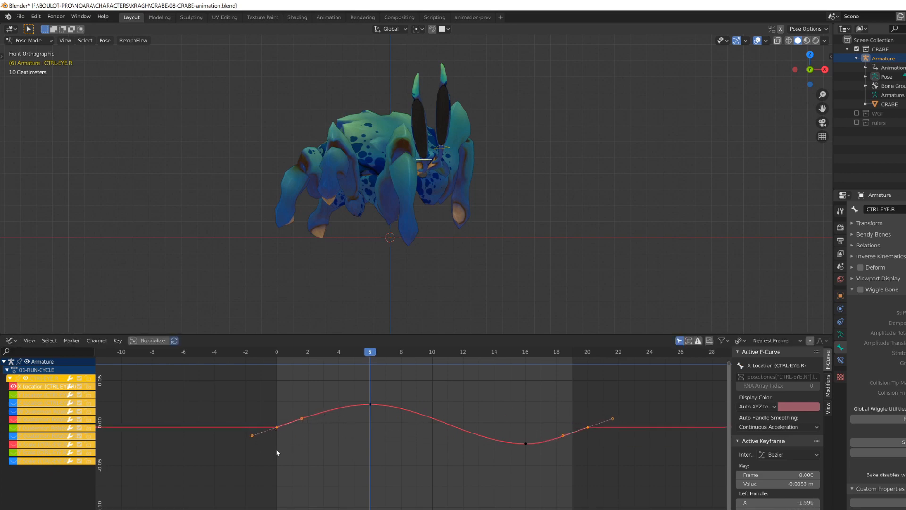
key(a)
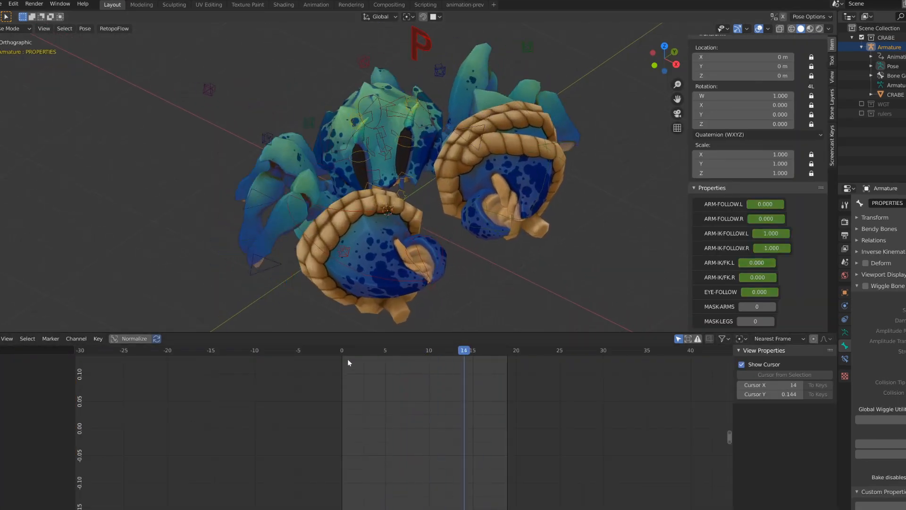
Go to frame 0 and move the right hand IK control to reposition the right claw beside the body
click(342, 352)
click(377, 284)
mouse_move(376, 283)
middle_down()
mouse_move(356, 314)
mouse_move(384, 304)
mouse_move(370, 248)
mouse_move(387, 219)
mouse_move(382, 273)
middle_up()
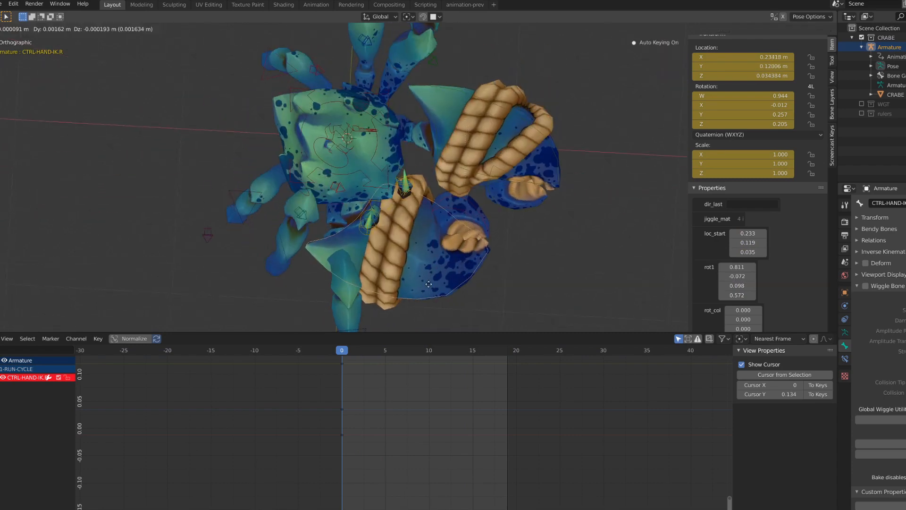
drag(429, 284, 452, 285)
click(463, 273)
Rotate the right hand IK control about -11.8° in the view and raise it about 0.07 m
middle_drag(387, 272, 403, 211)
key(g)
click(423, 246)
key(r)
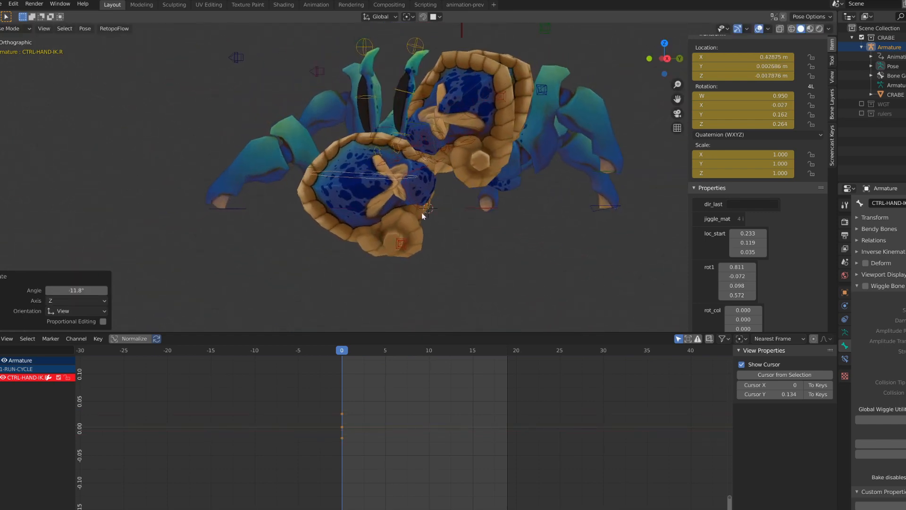
middle_drag(441, 169, 557, 150)
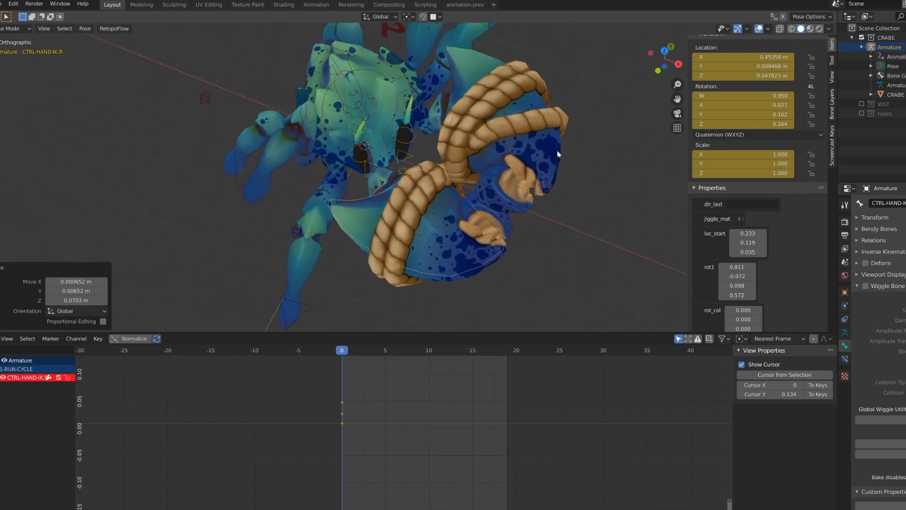
Move the left hand IK control and rotate it freely to angle the left claw
click(550, 116)
middle_drag(550, 117, 486, 132)
key(g)
click(517, 153)
key(r)
key(r)
click(541, 147)
Shift the left hand IK control about 0.11 m along Y, refine its position, and open the animation-prev workspace
key(g)
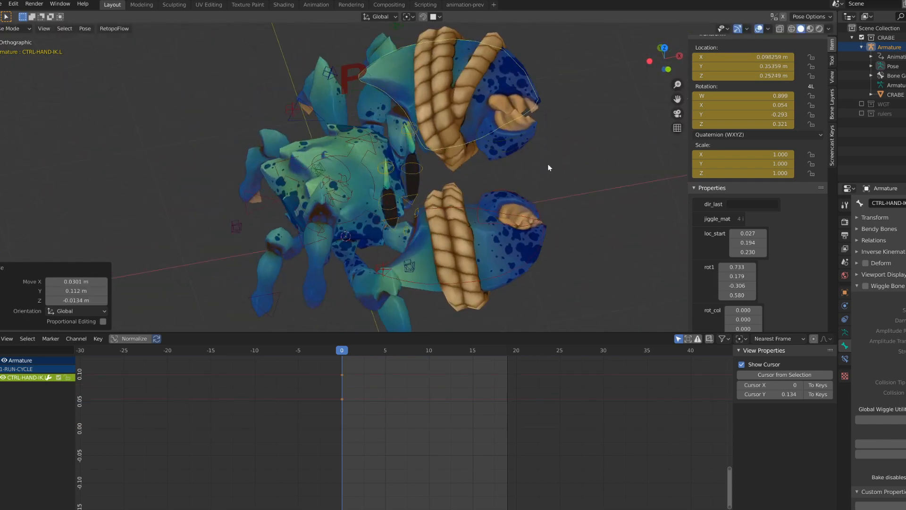
key(g)
click(476, 106)
click(478, 5)
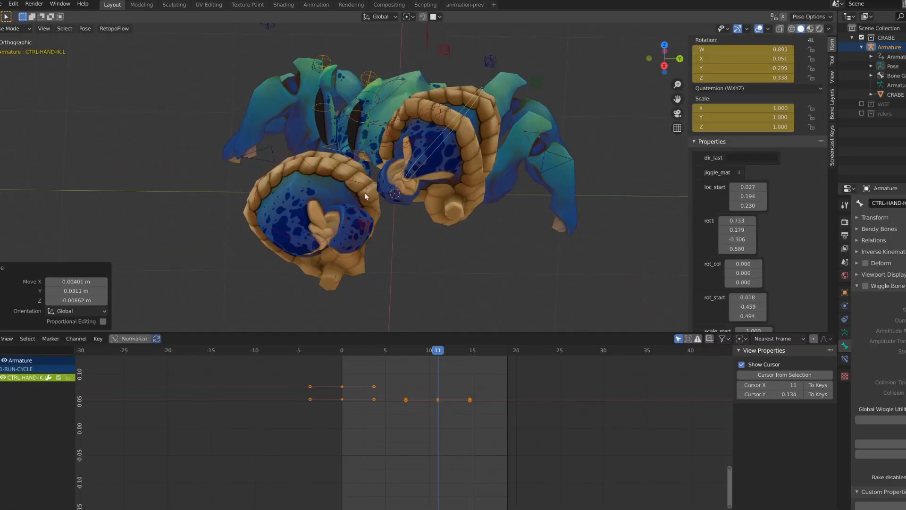
Set ARM-IK-FOLLOW.L and ARM-IK-FOLLOW.R to 0 at frame 0 and play the animation
right_click(387, 213)
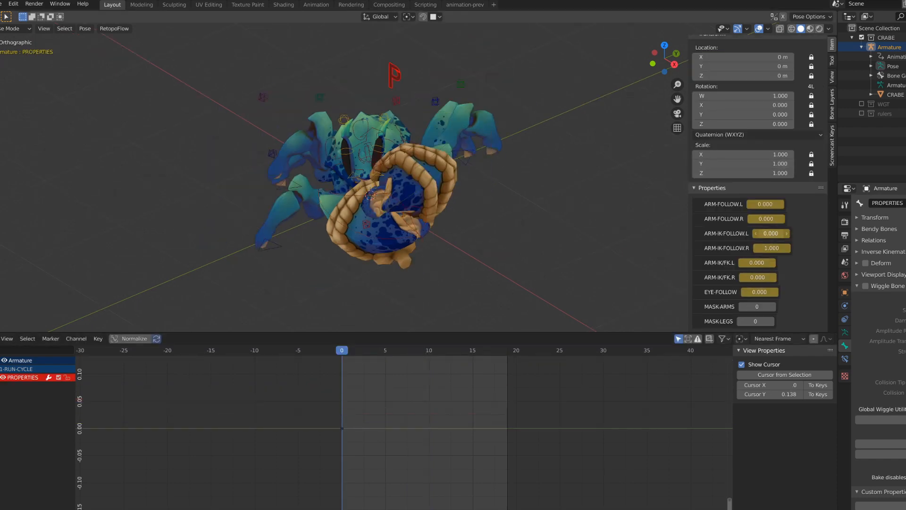
key(space)
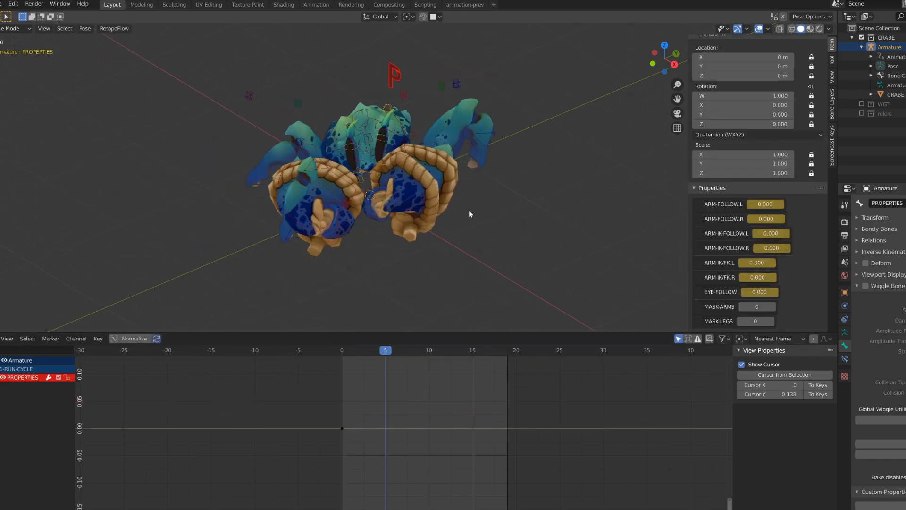
click(349, 204)
key(space)
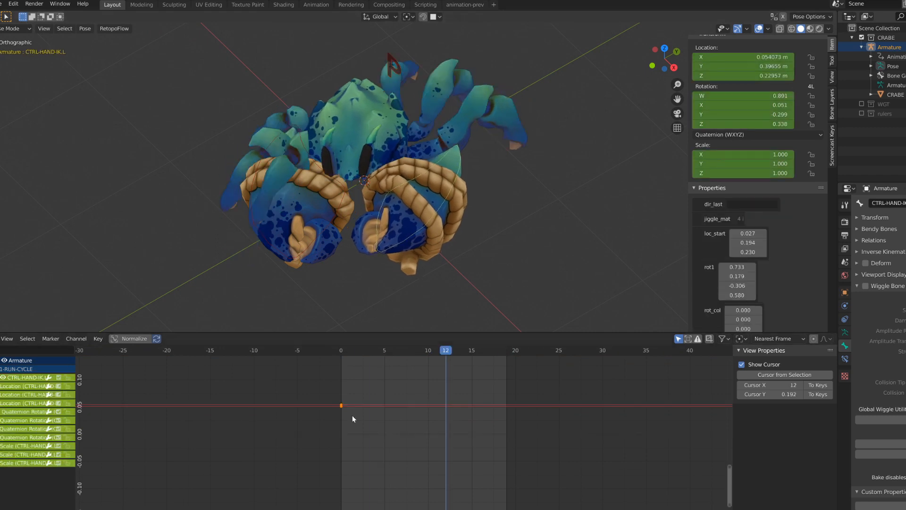
Rotate the right hand IK control 38.1° about the global Z axis at frame 0
middle_drag(350, 273, 410, 225)
key(r)
key(z)
click(508, 243)
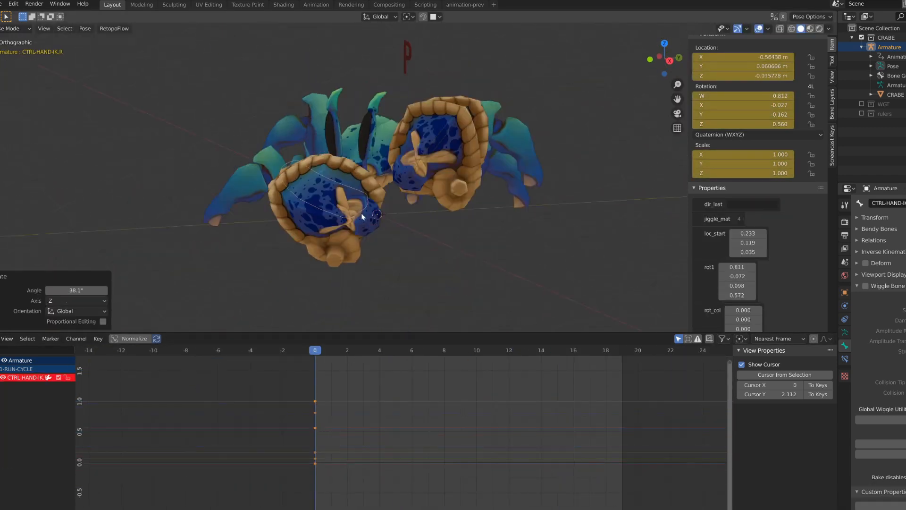